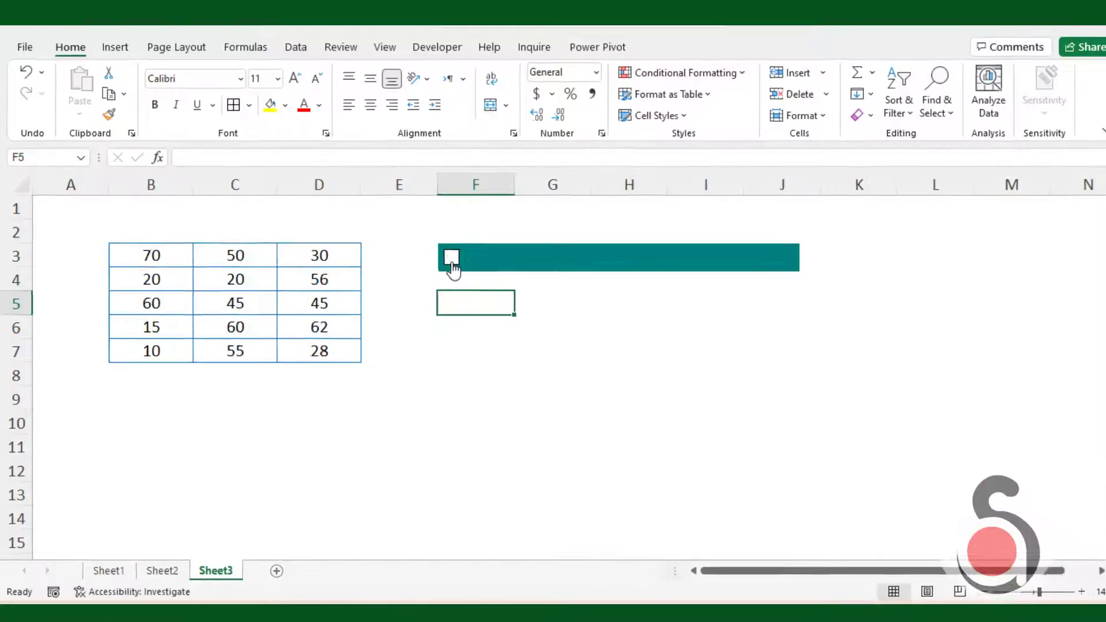
Tick and untick the existing checkbox twice to show and hide the data bars.
left_click(451, 257)
left_click(451, 257)
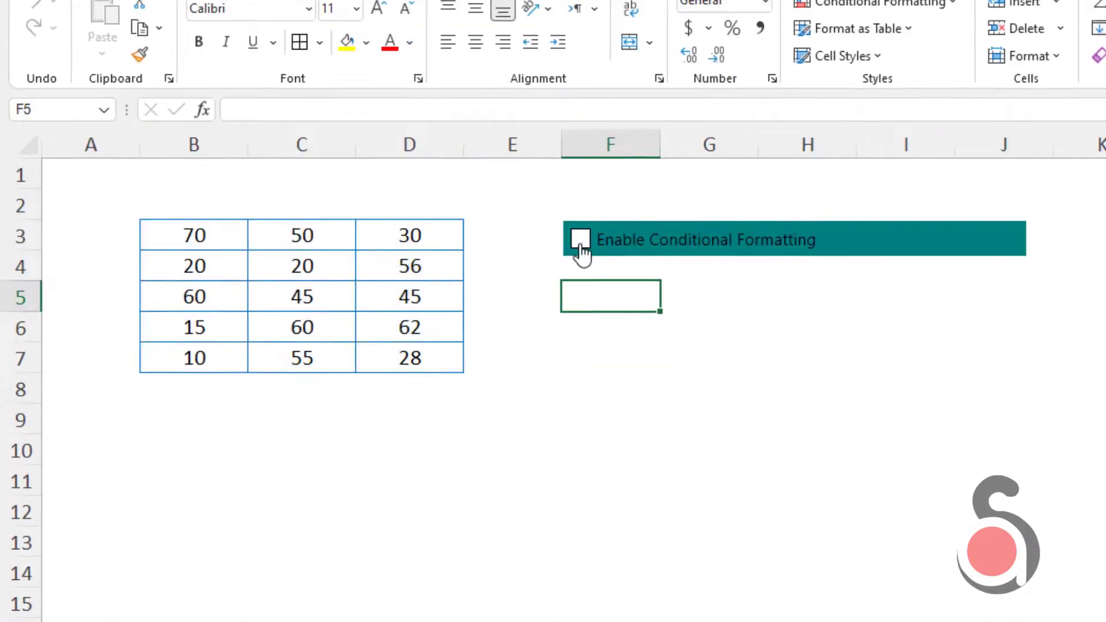
left_click(580, 245)
left_click(580, 244)
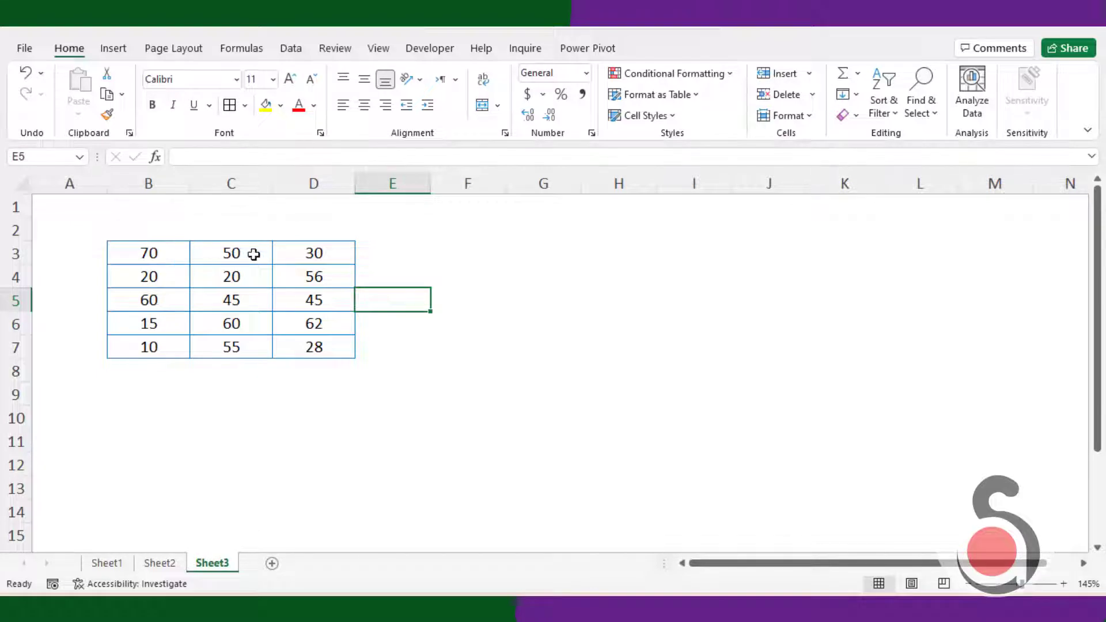
Apply blue gradient data bars to B3:D7, then undo them.
left_click_drag(177, 253, 312, 347)
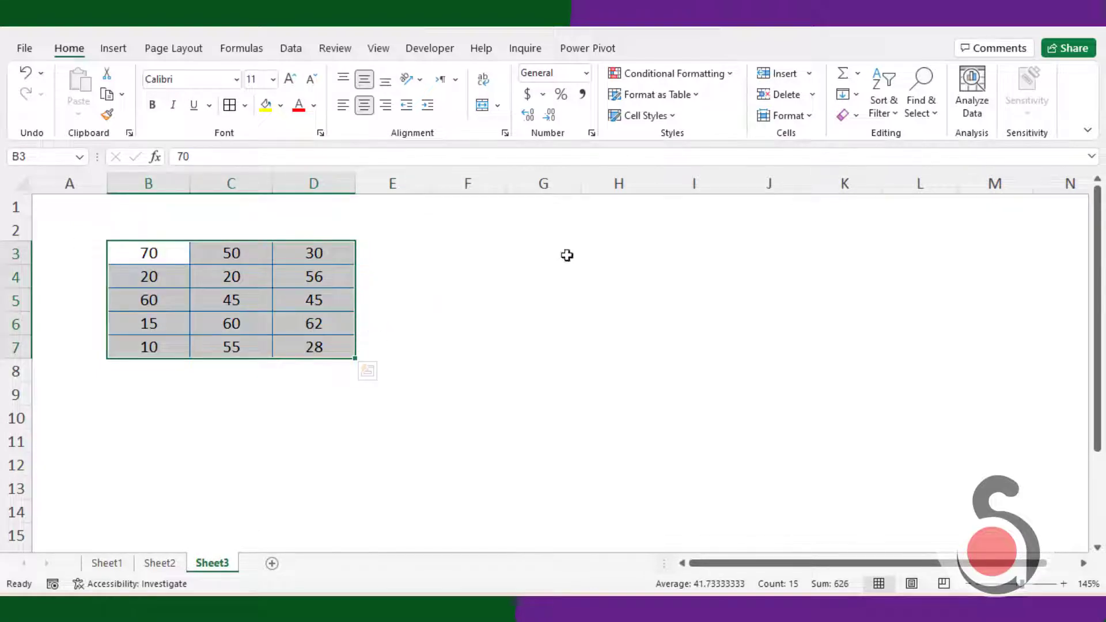
left_click(675, 75)
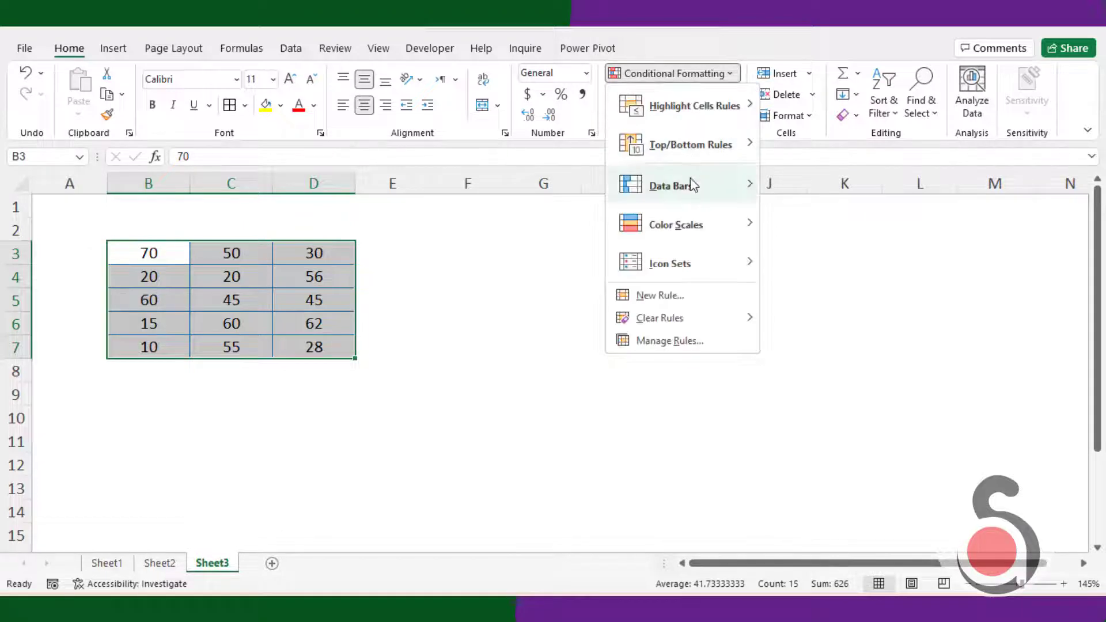
mouse_move(694, 190)
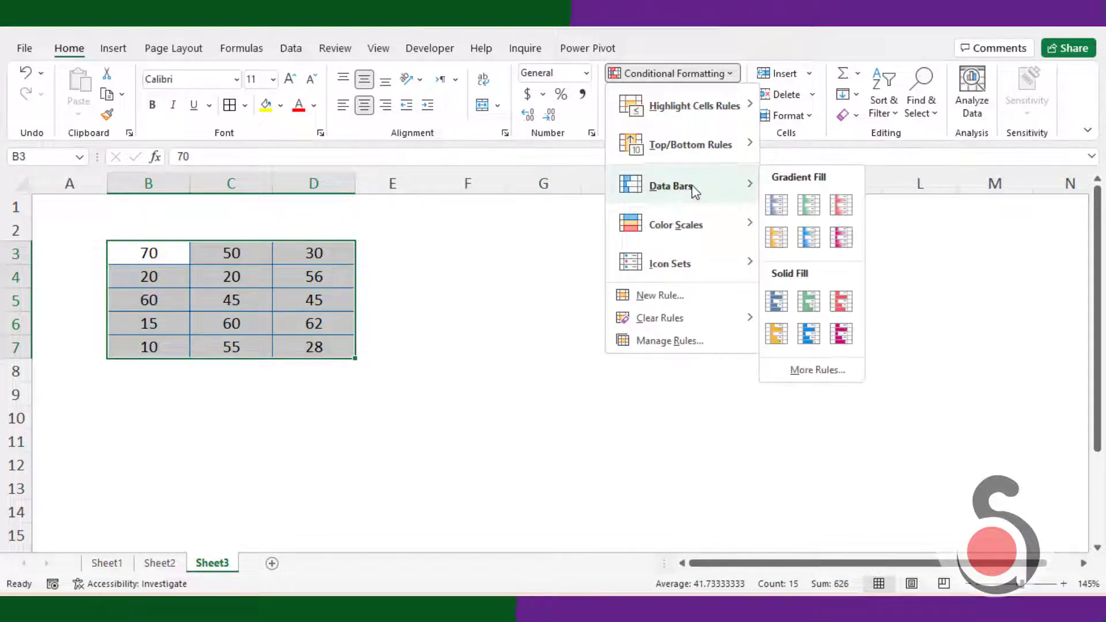
left_click(779, 210)
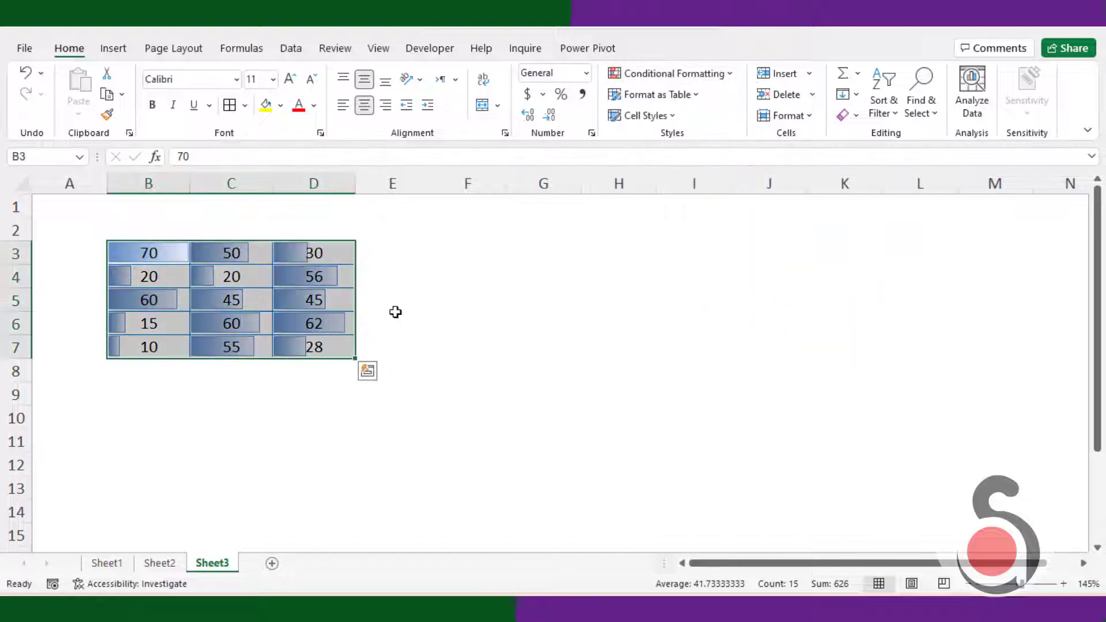
left_click(436, 320)
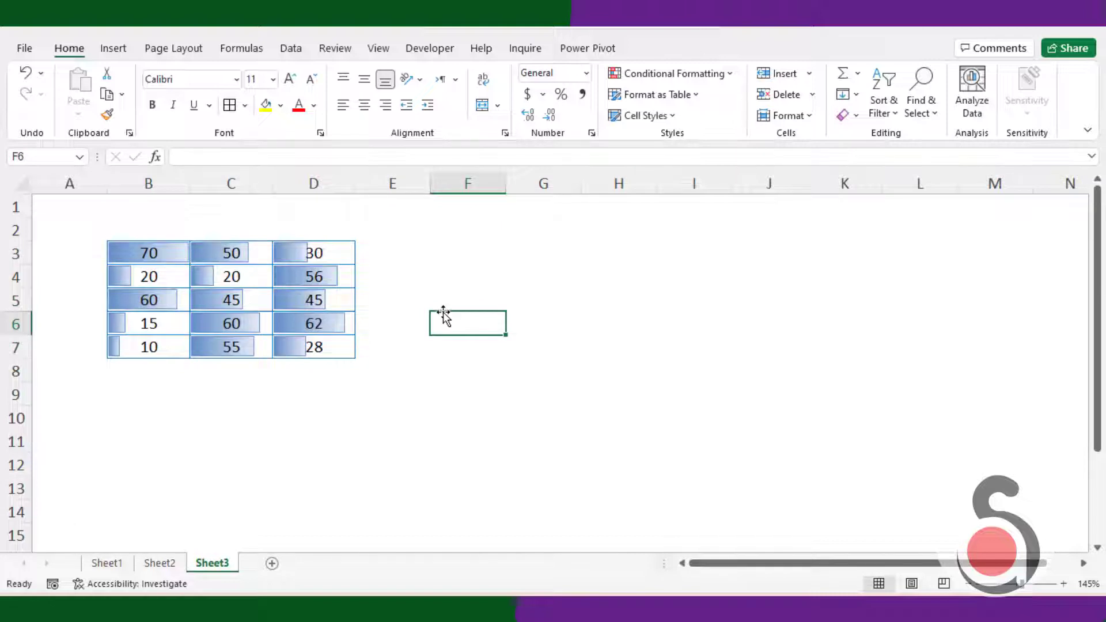
left_click_drag(148, 252, 313, 347)
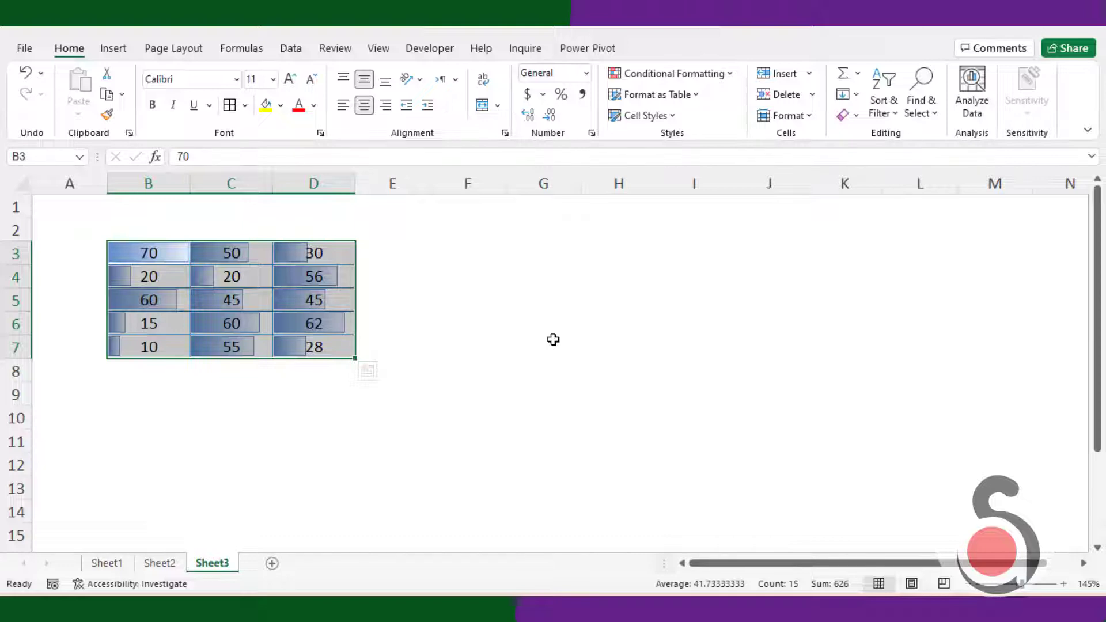
key("ctrl+z")
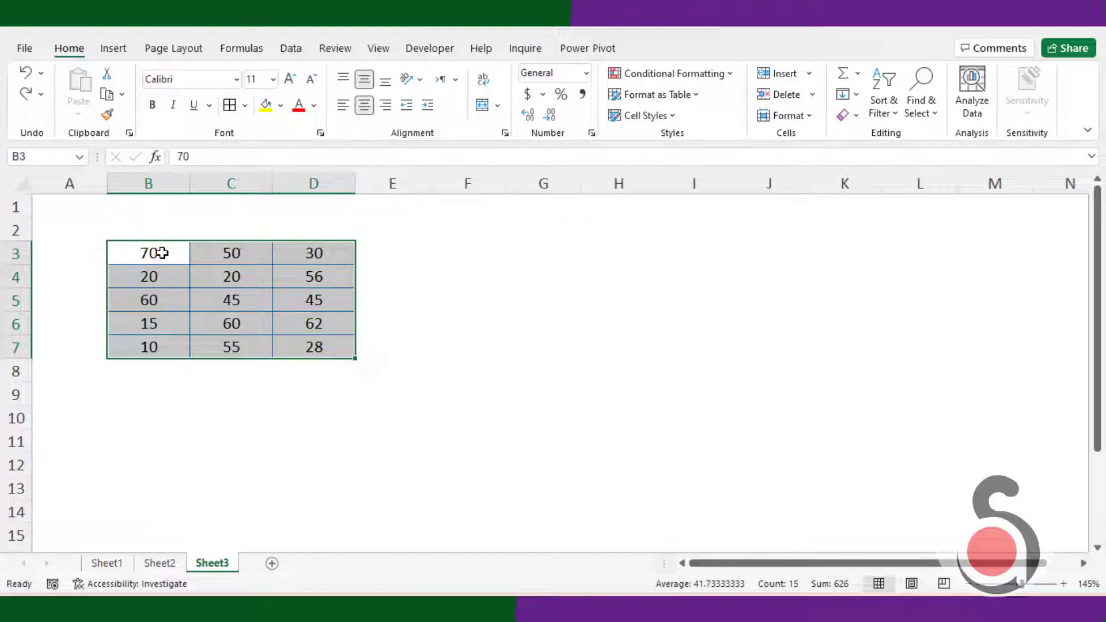
Show the Developer tab and choose Check Box (Form Control) from Insert.
left_click_drag(162, 252, 322, 339)
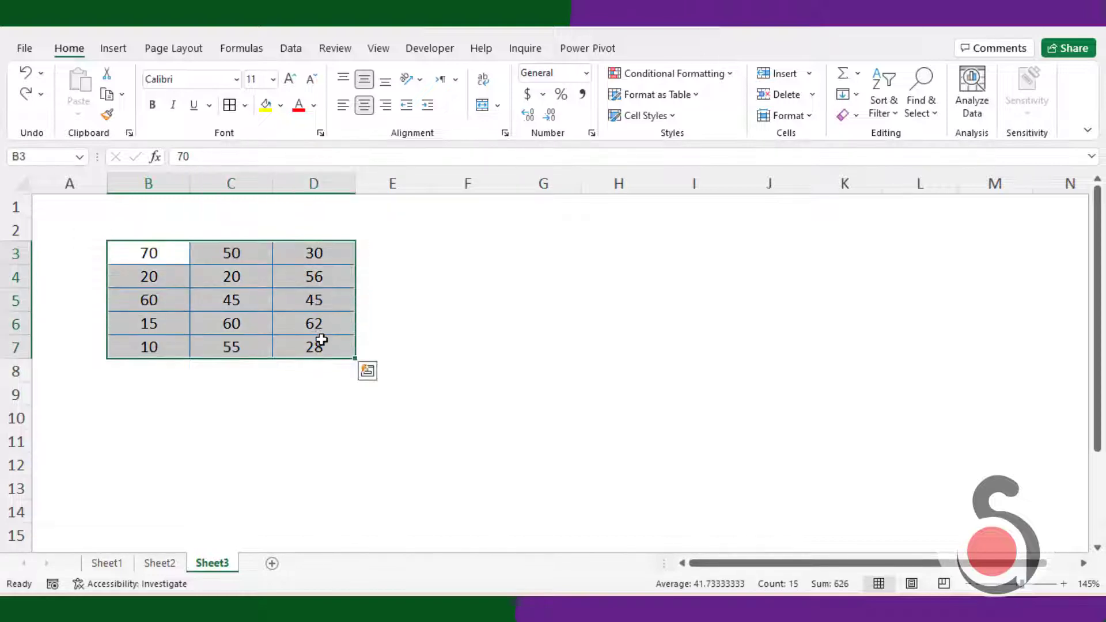
left_click(404, 317)
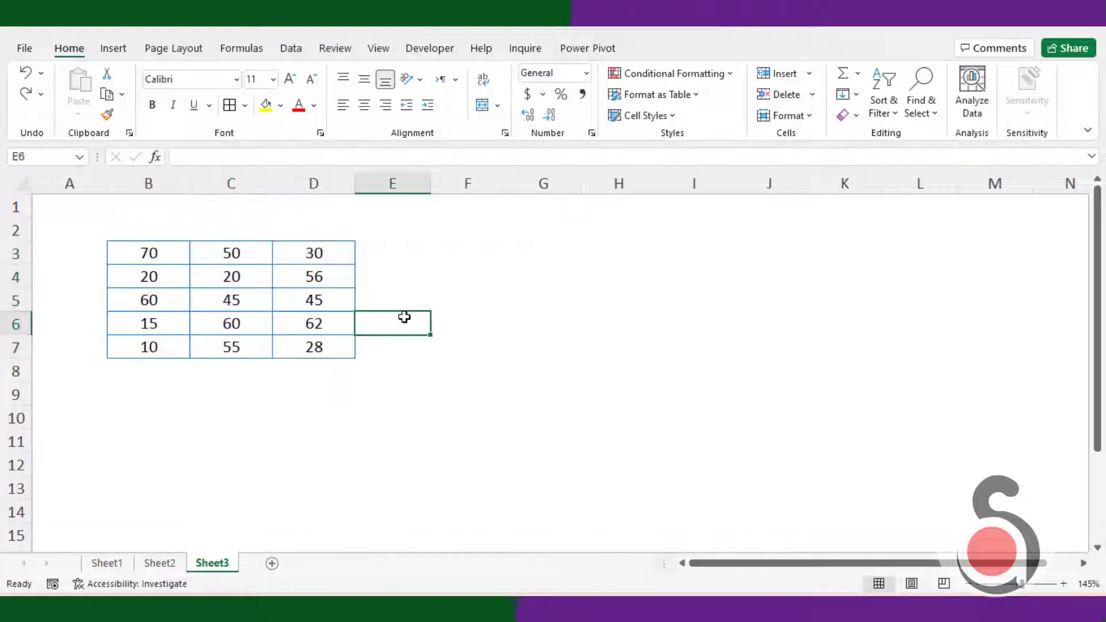
left_click(444, 52)
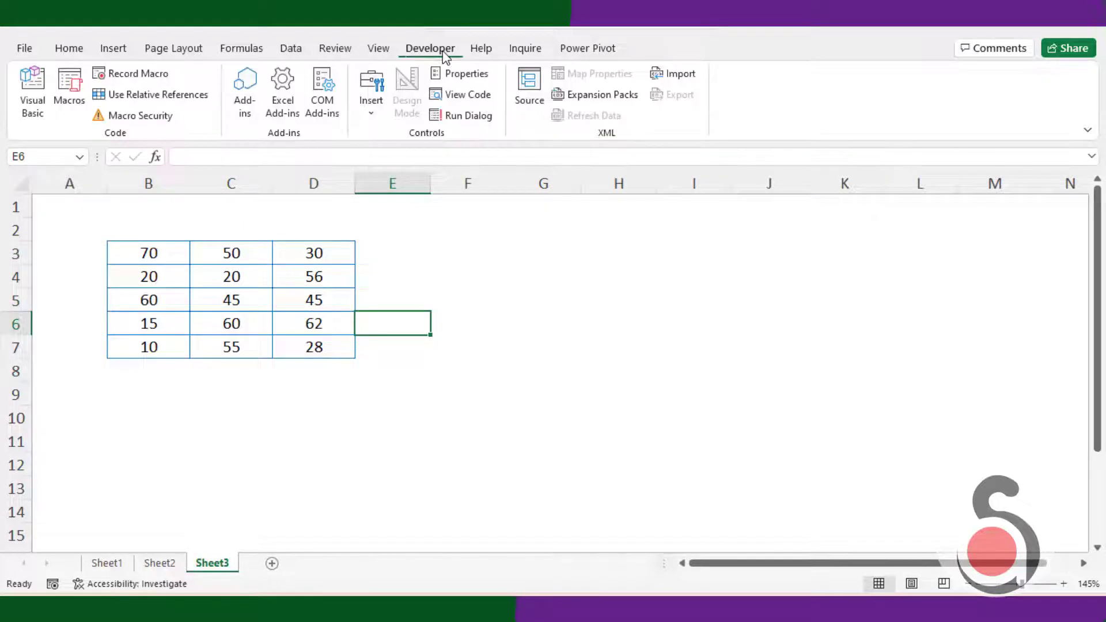
left_click(374, 113)
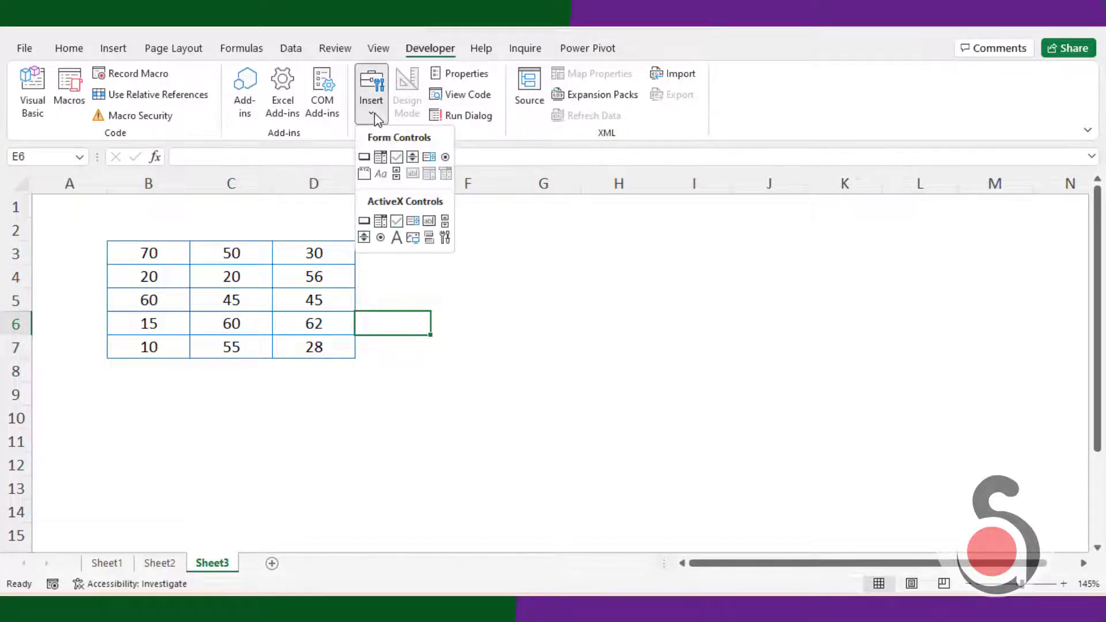
left_click(397, 158)
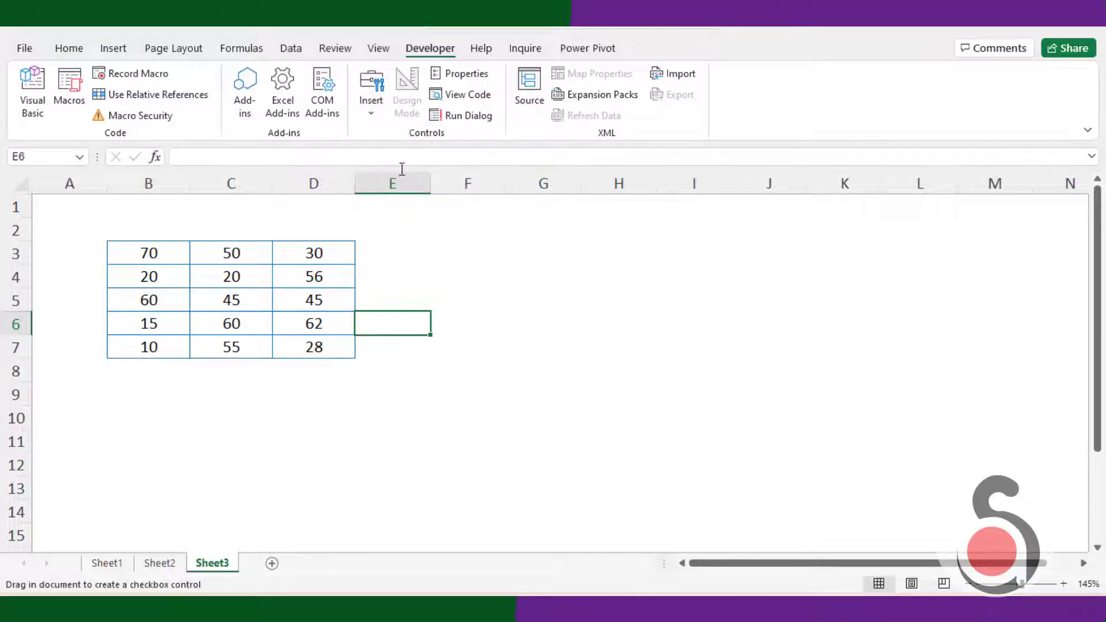
Place a checkbox at F3, snap it to the cell corner, and widen it to column J.
left_click(433, 246)
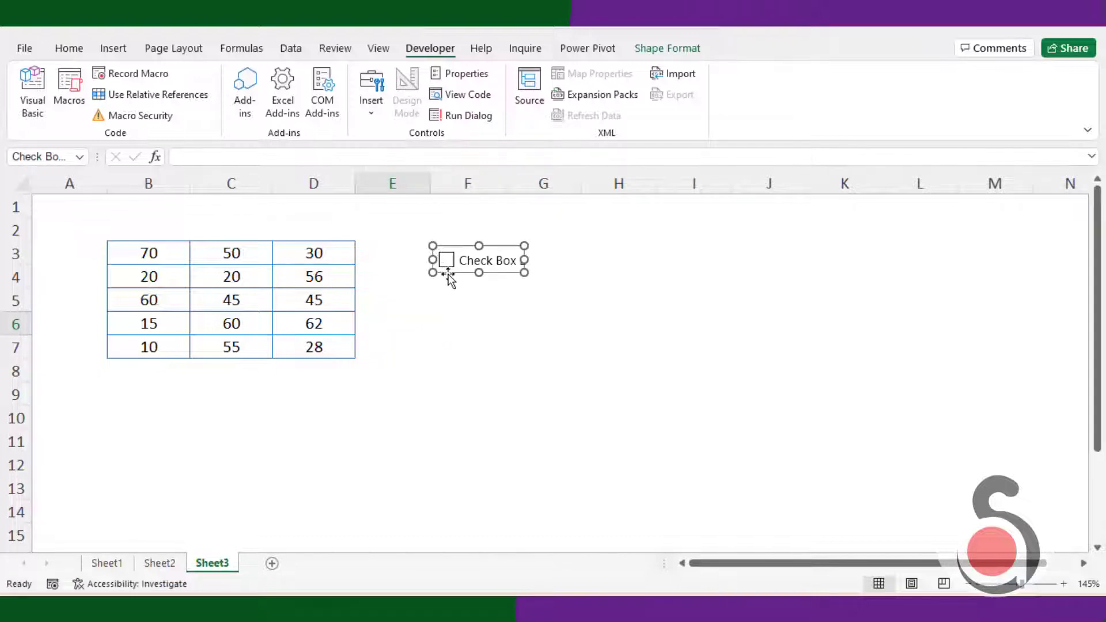
left_click_drag(449, 276, 449, 266)
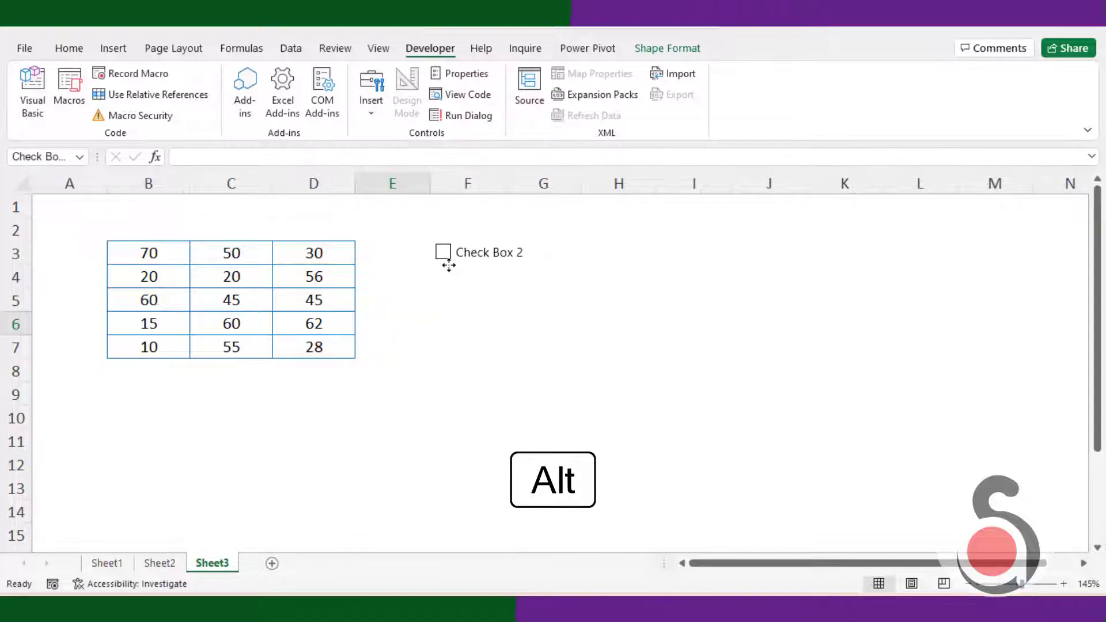
left_click(448, 265)
left_click_drag(521, 252, 784, 252)
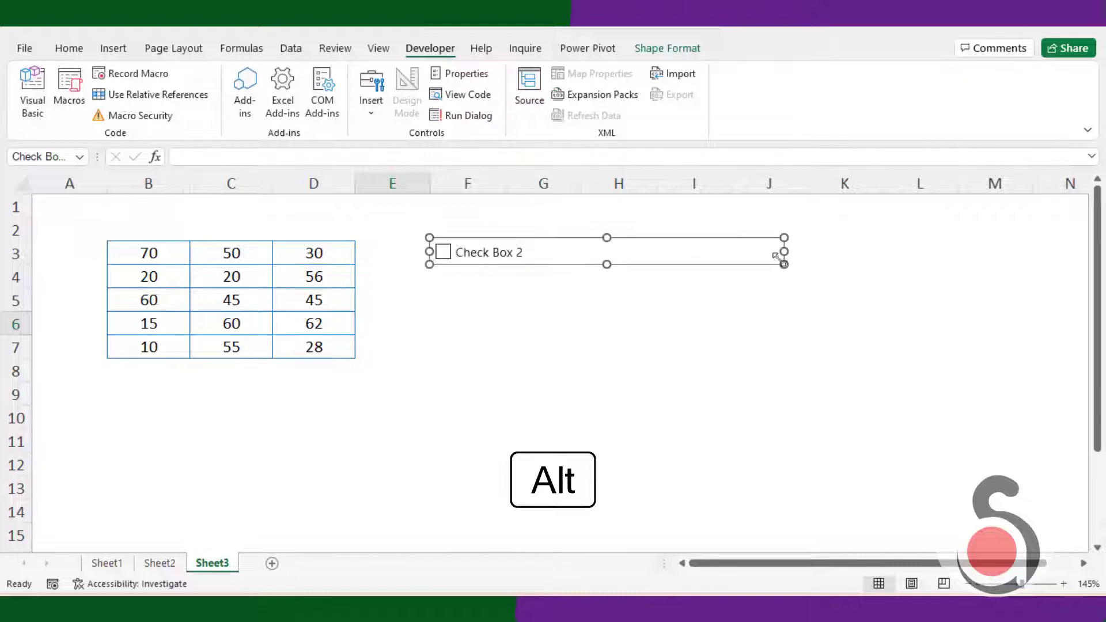
Replace the 'Check Box 2' label with 'Enable Conditional Formatting' and leave the box unticked.
right_click(505, 257)
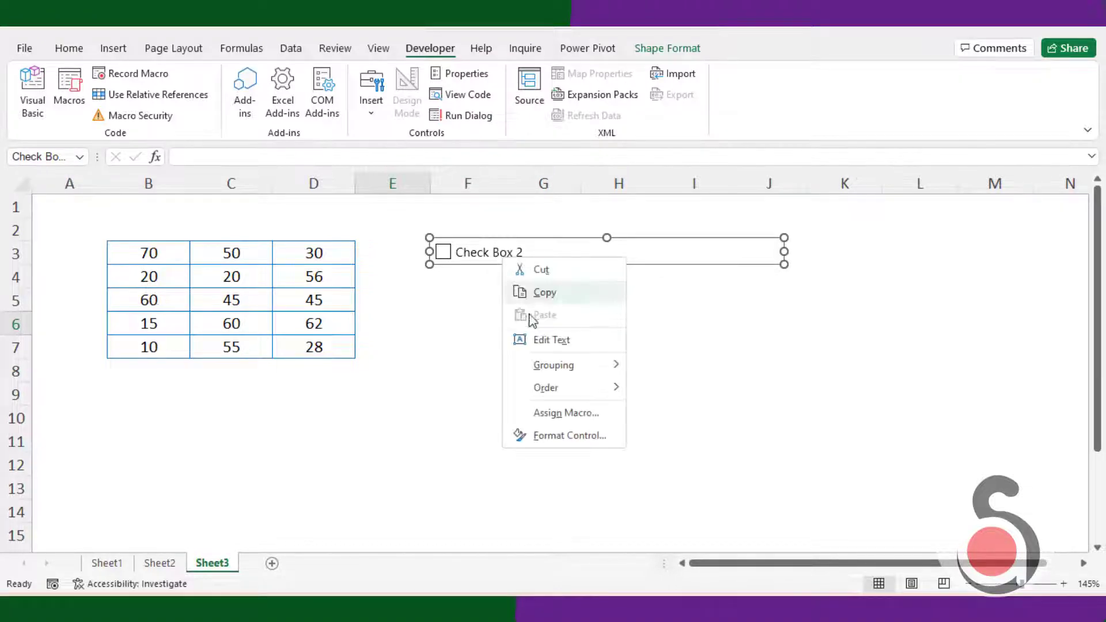
left_click(539, 340)
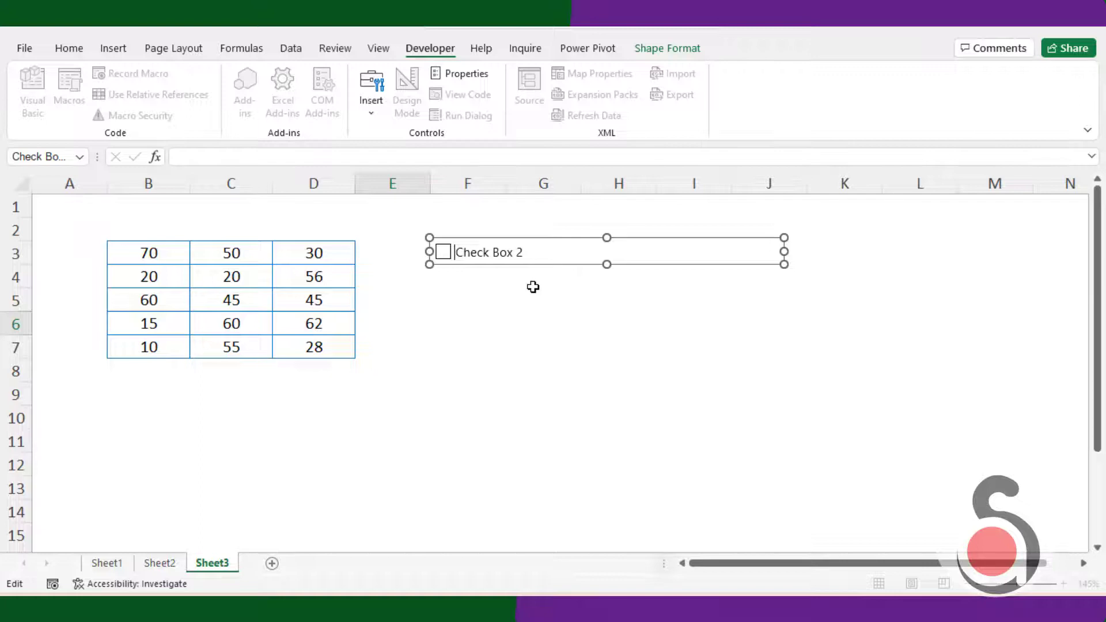
key("Delete")
key("Delete")
key("Delete")
key("Delete")
key("Delete")
key("Delete")
key("Delete")
key("Delete")
key("Delete")
key("Delete")
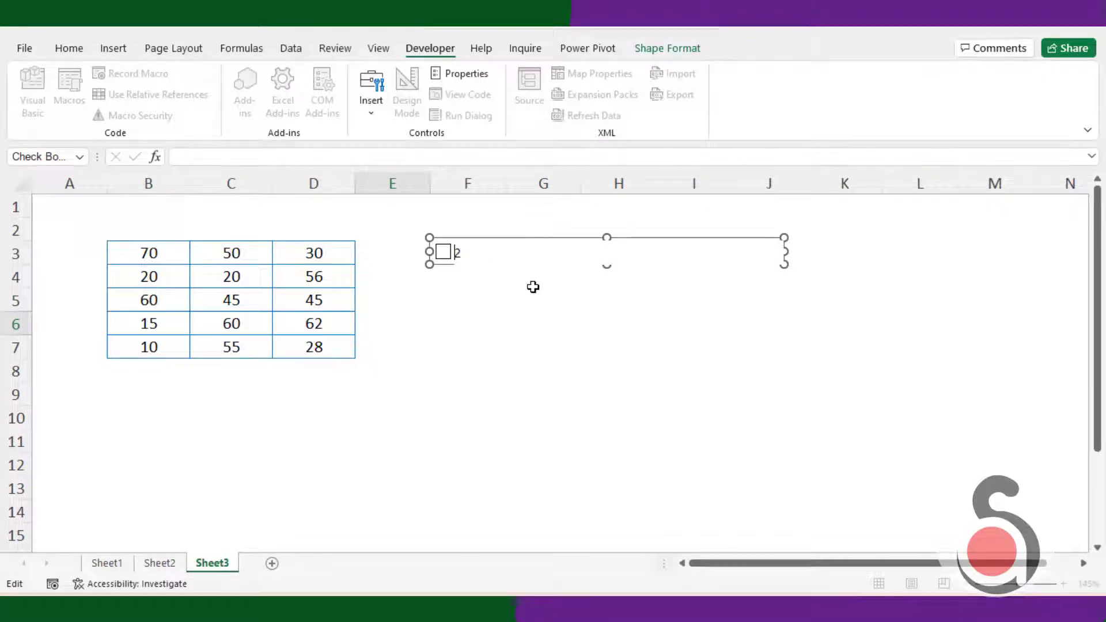
type("Enable Conditin")
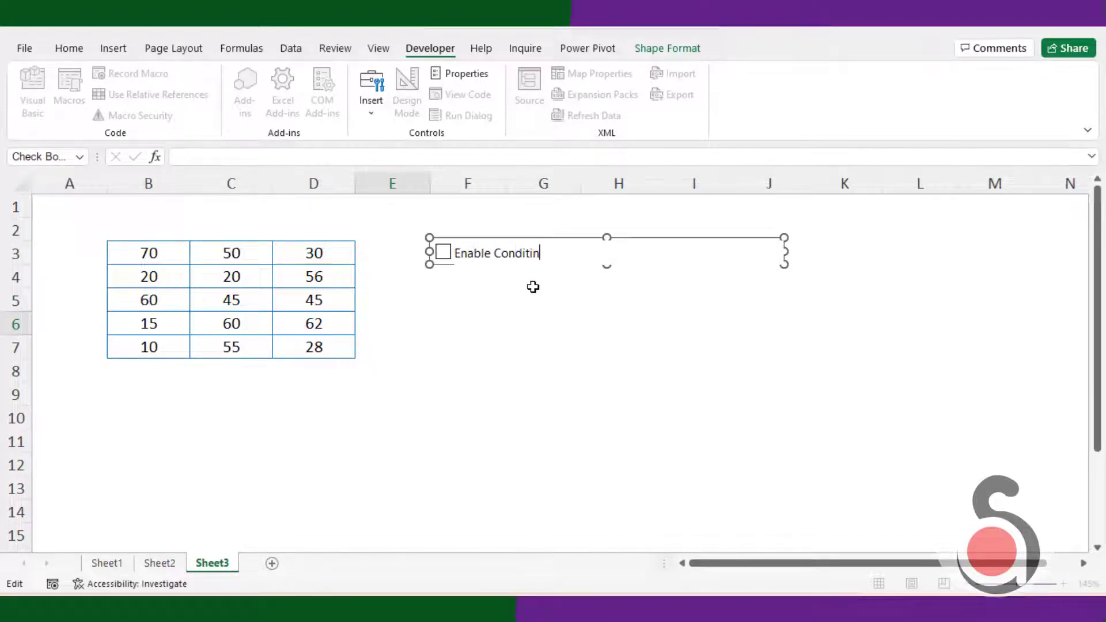
key("BackSpace")
type("onal Formatting")
left_click(568, 286)
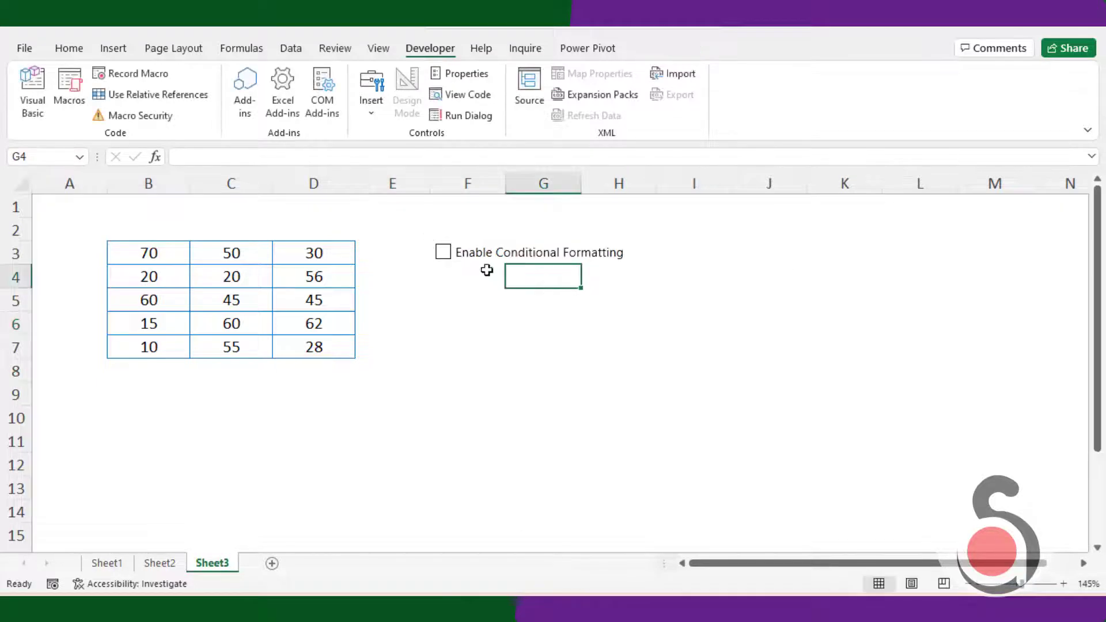
left_click(448, 264)
Set the checkbox's cell link to $F$3 in Format Control.
left_click(465, 261, "ctrl")
right_click(466, 261)
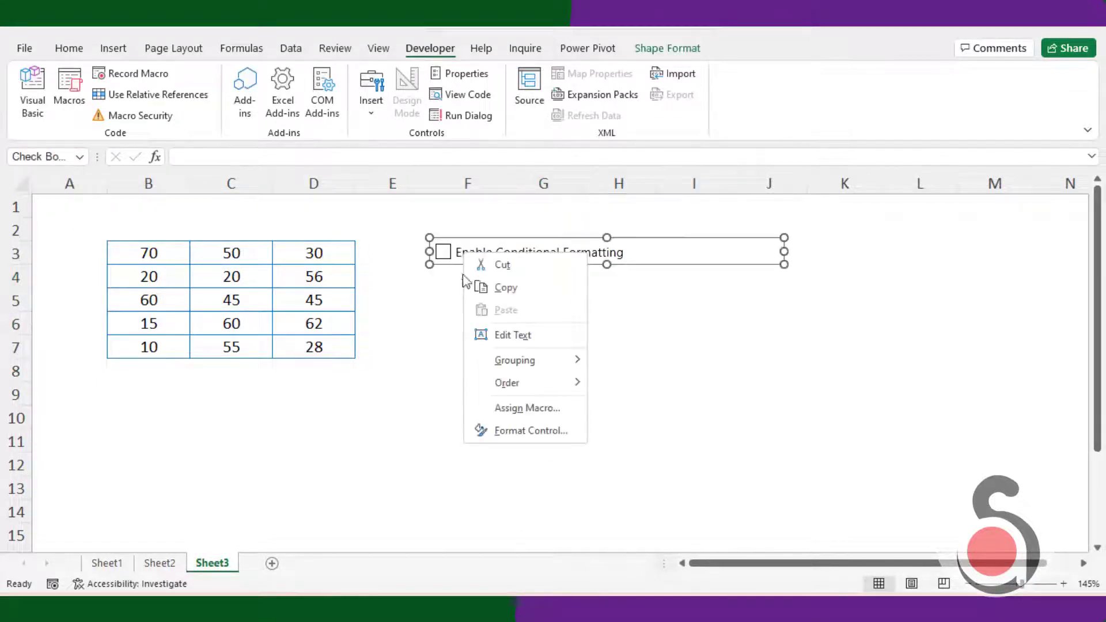
left_click(511, 432)
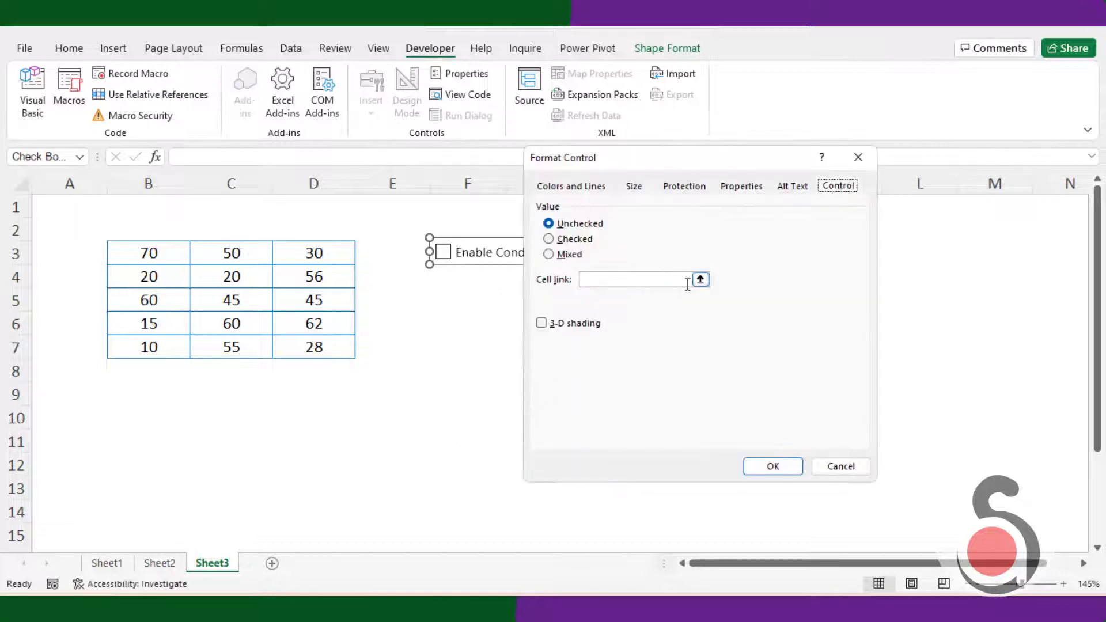
left_click(699, 279)
left_click(442, 248)
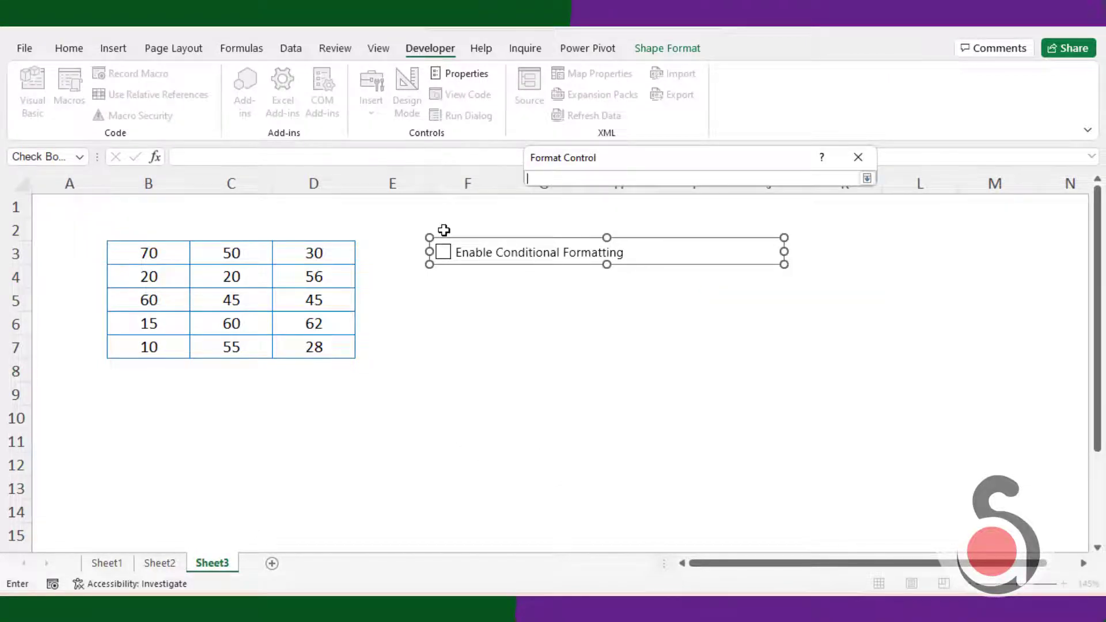
key("Return")
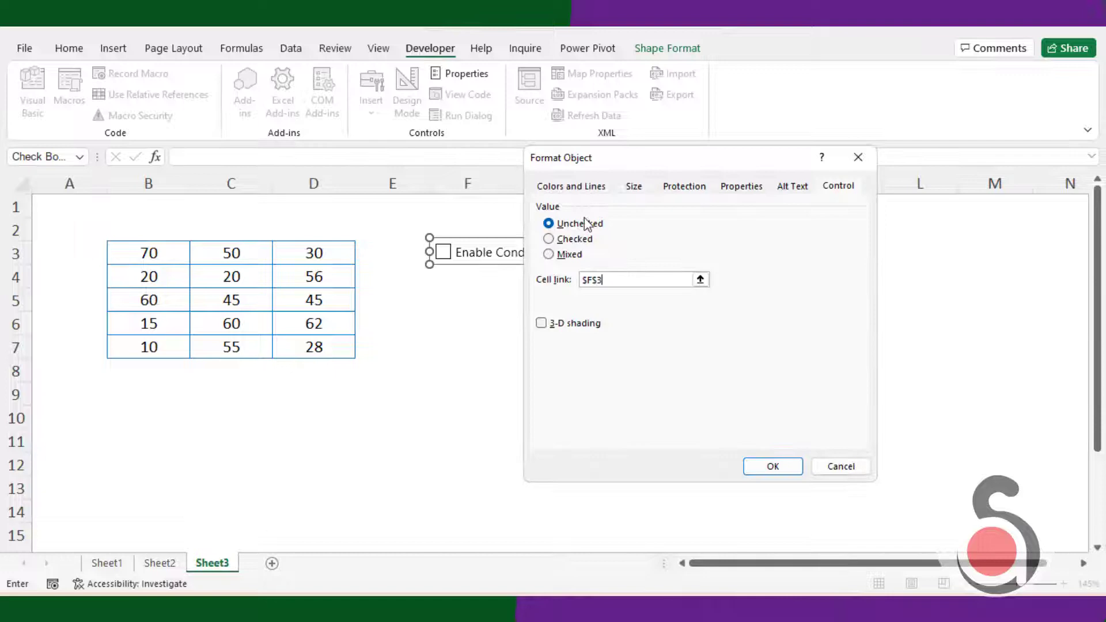
left_click(759, 466)
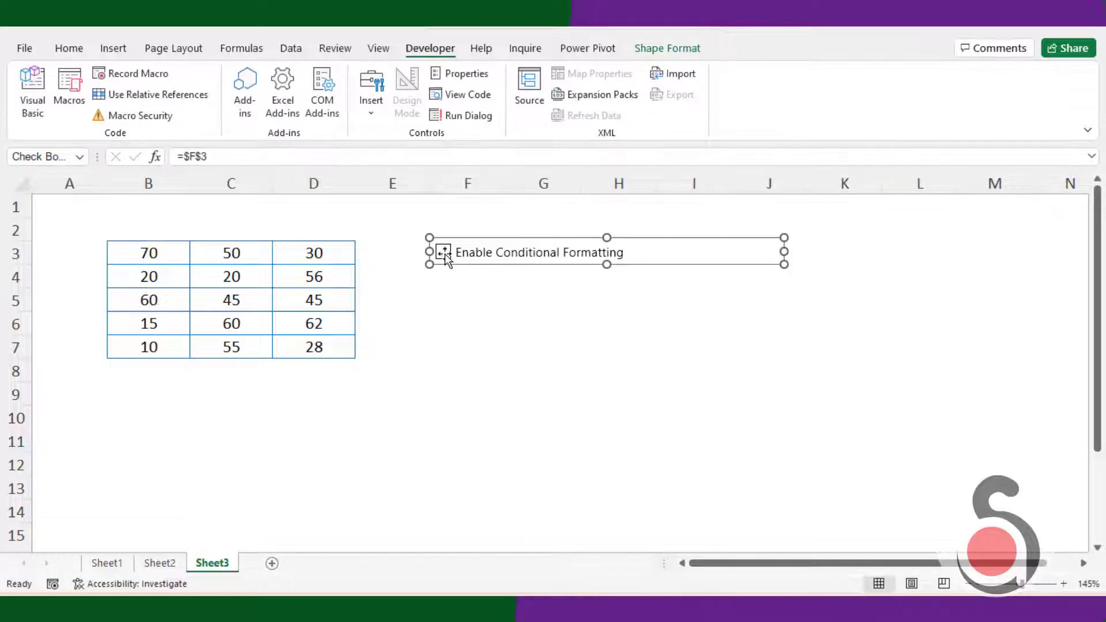
Tick, untick and retick the checkbox to see F3 switch between TRUE and FALSE.
left_click(456, 297)
left_click(444, 254)
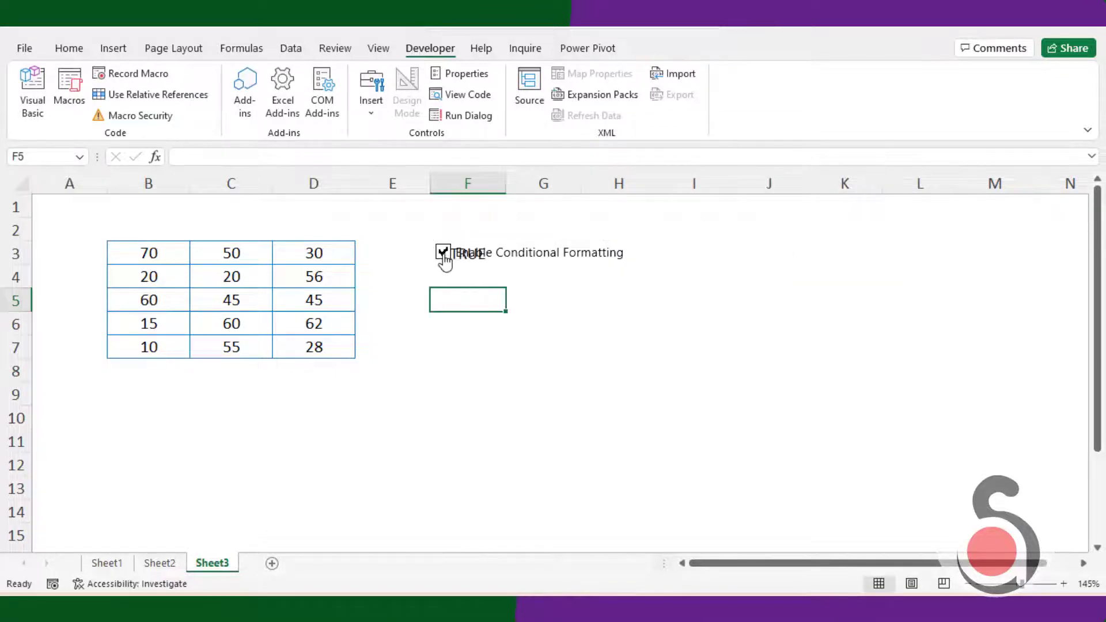
left_click(443, 254)
left_click(443, 253)
Untick the checkbox and set its fill colour to teal under Colors and Lines.
left_click(448, 264)
right_click(512, 258)
key("Escape")
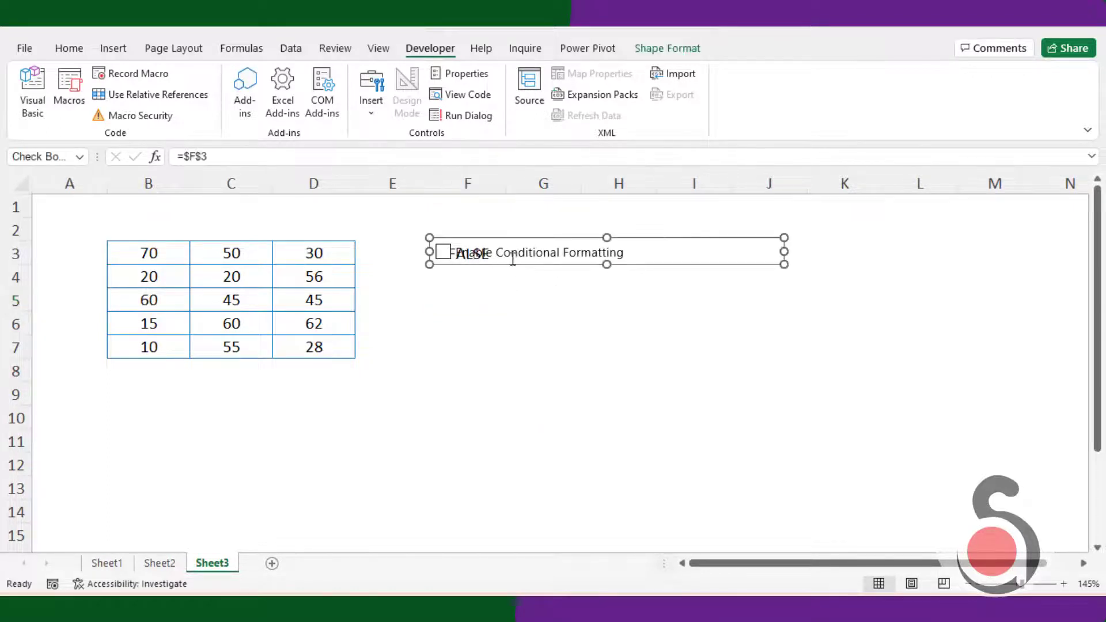
right_click(513, 259)
left_click(561, 412)
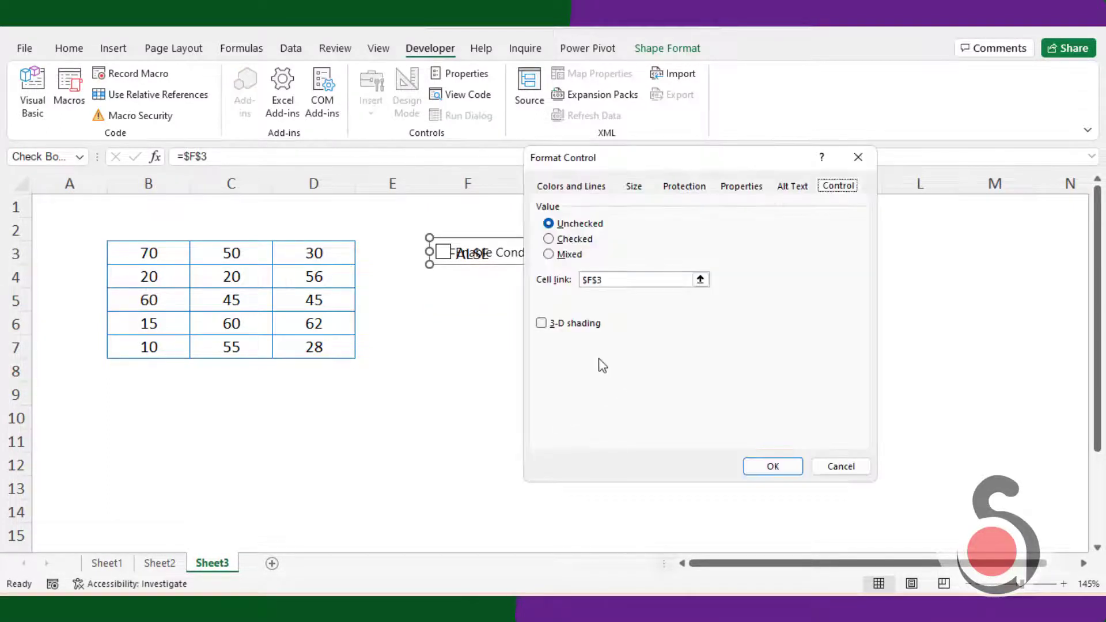
left_click(573, 187)
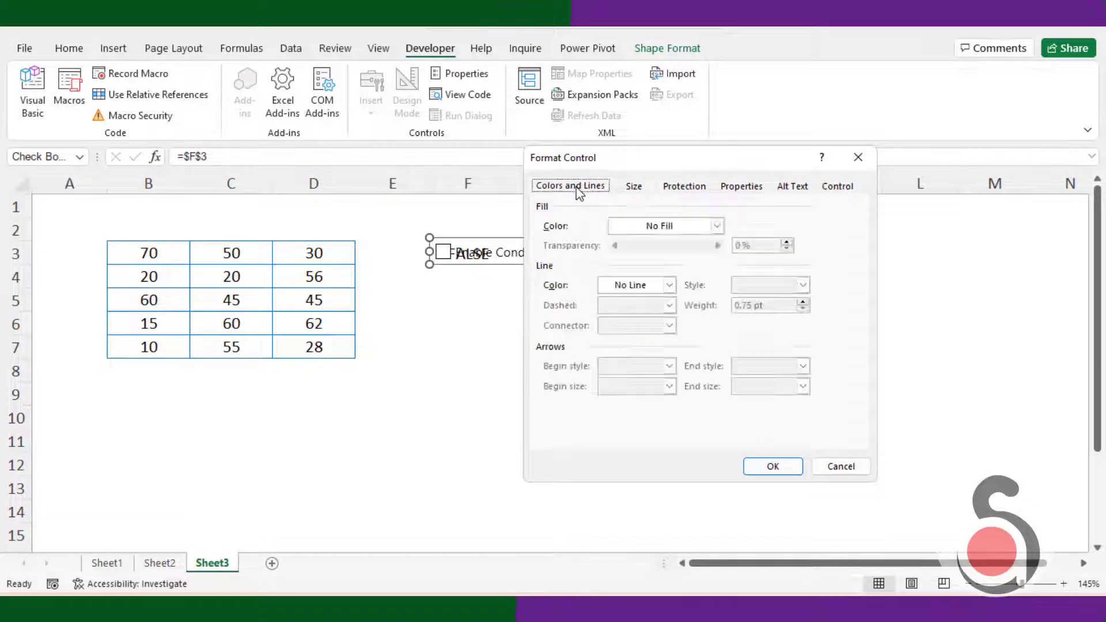
left_click(685, 227)
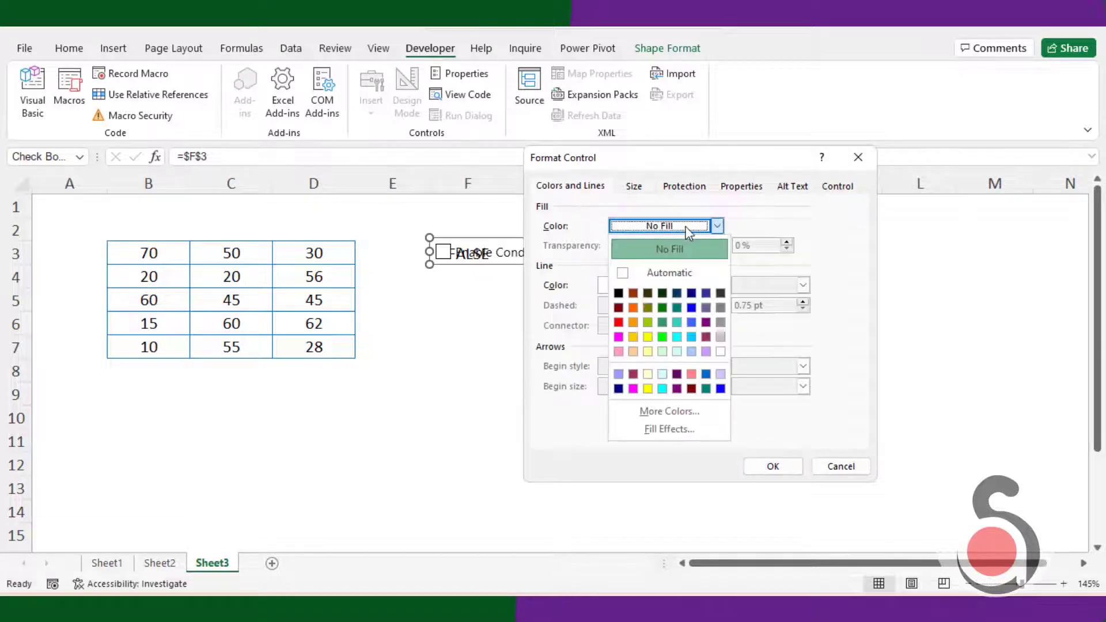
left_click(706, 389)
left_click(773, 466)
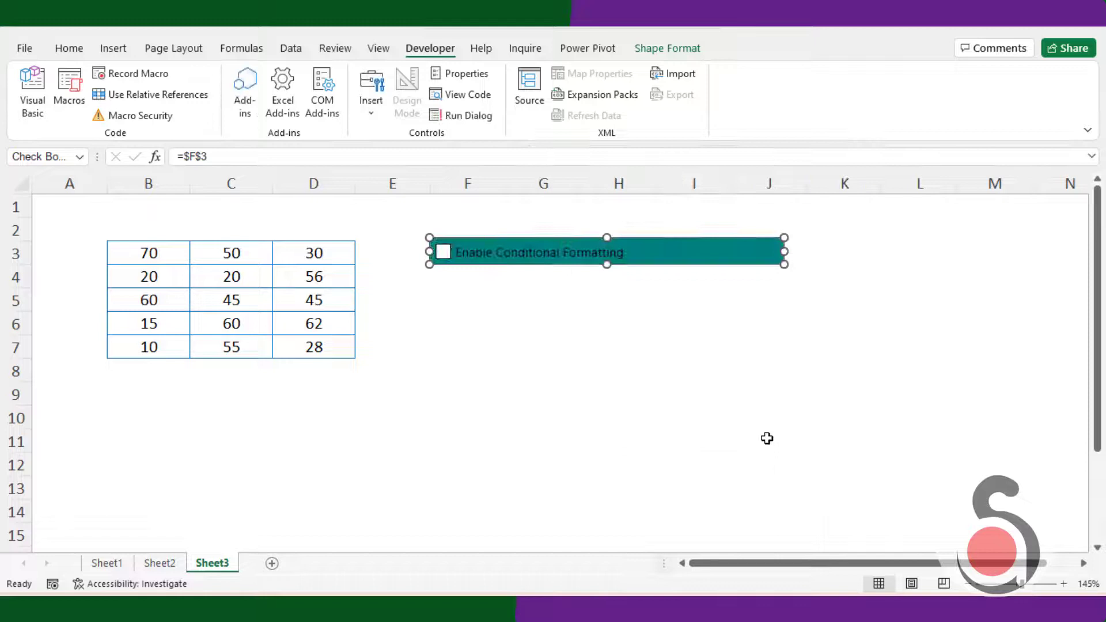
Drag the teal checkbox down to row 5, uncovering linked cell F3.
left_click(672, 383)
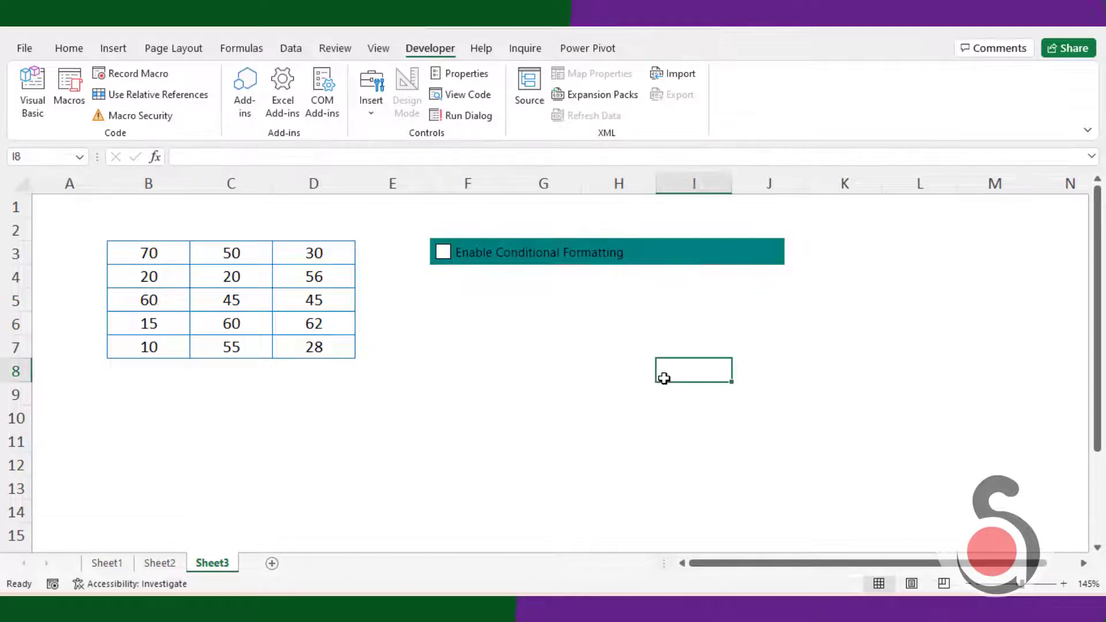
left_click(444, 255)
left_click(444, 260)
left_click(447, 265)
left_click(454, 305)
left_click(476, 260, "ctrl")
left_click_drag(476, 253, 476, 298)
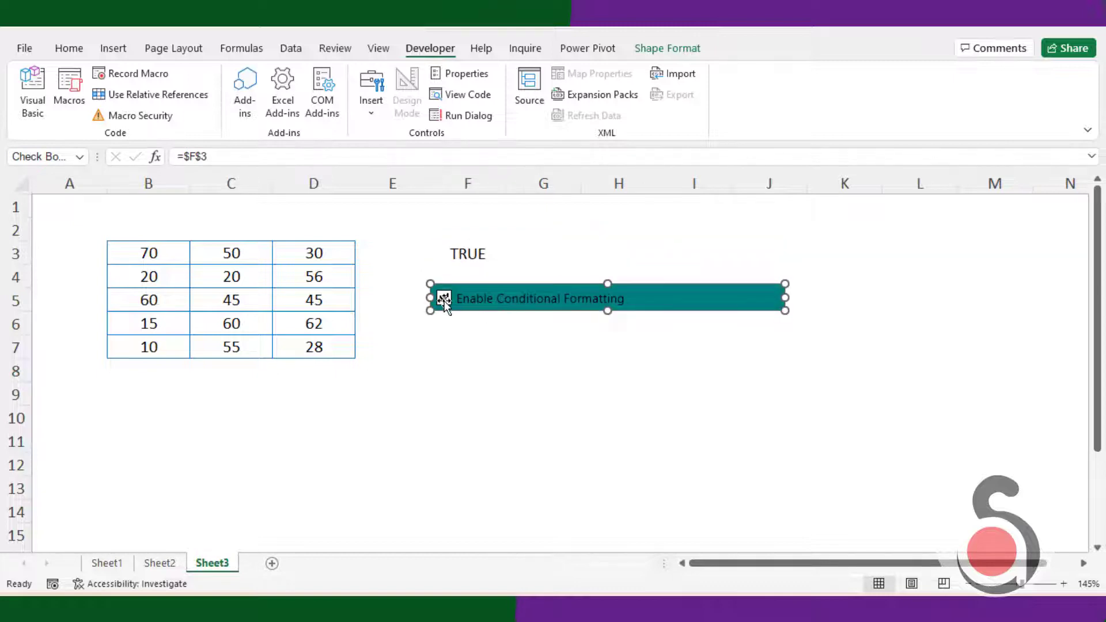
left_click(467, 347)
Untick then retick the checkbox, confirming F3 shows FALSE then TRUE.
left_click(445, 299)
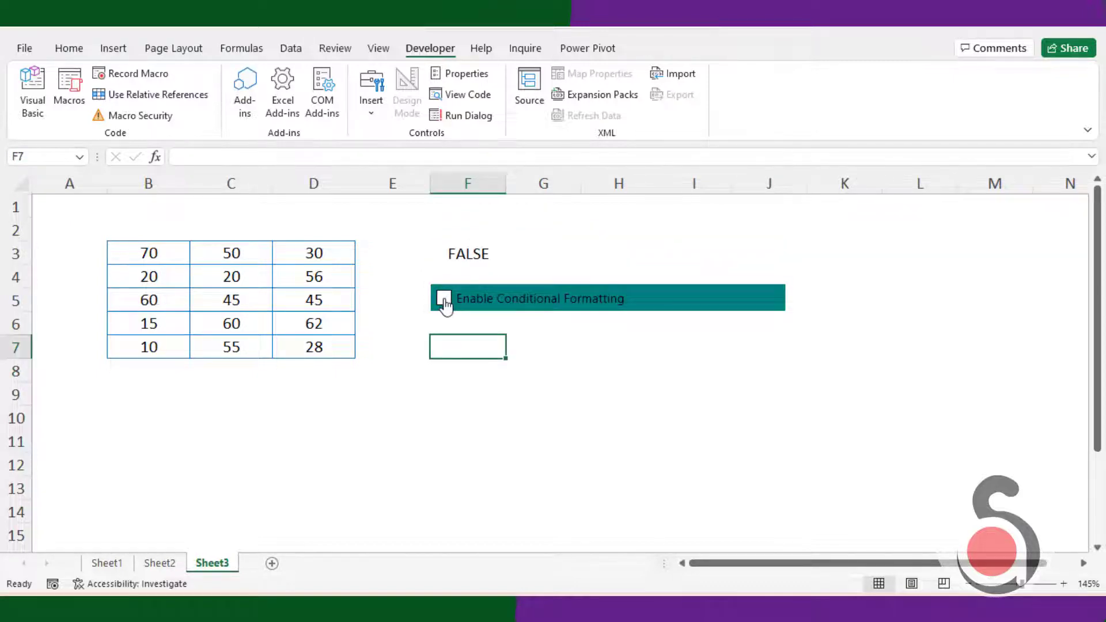
left_click(444, 300)
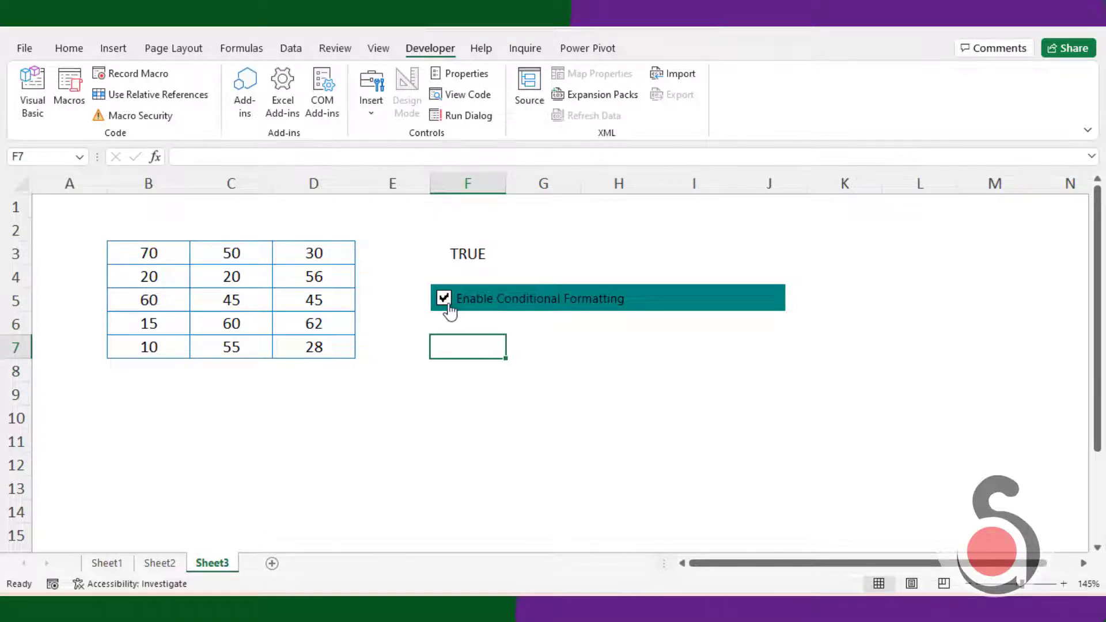
left_click(421, 328)
left_click_drag(133, 254, 328, 347)
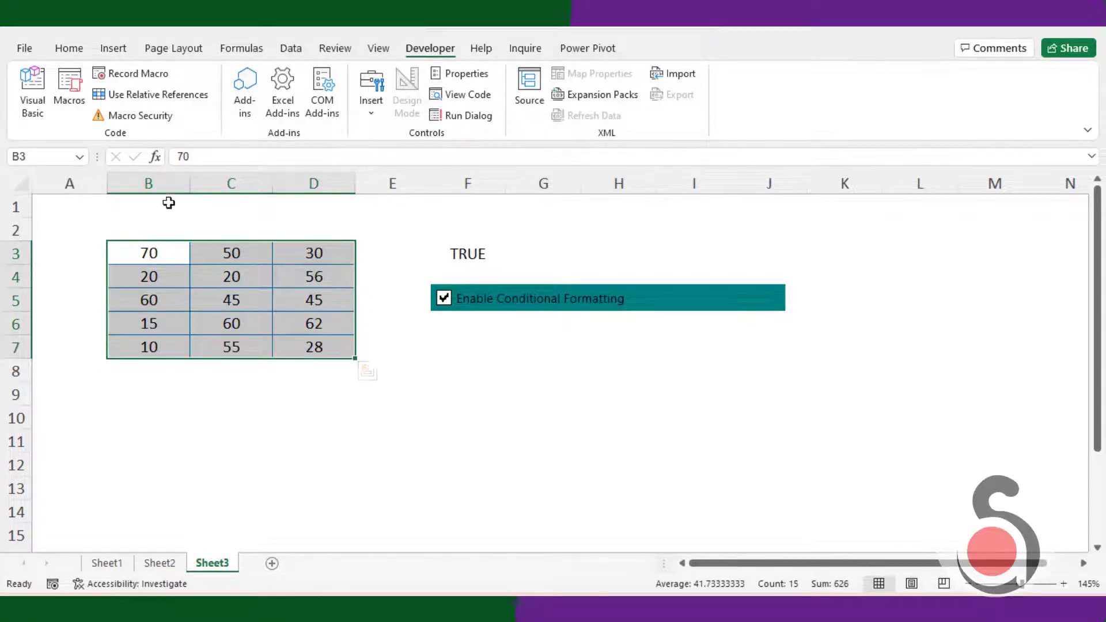
Apply Gradient Fill blue data bars to B3:D7 from Home > Conditional Formatting.
left_click(83, 51)
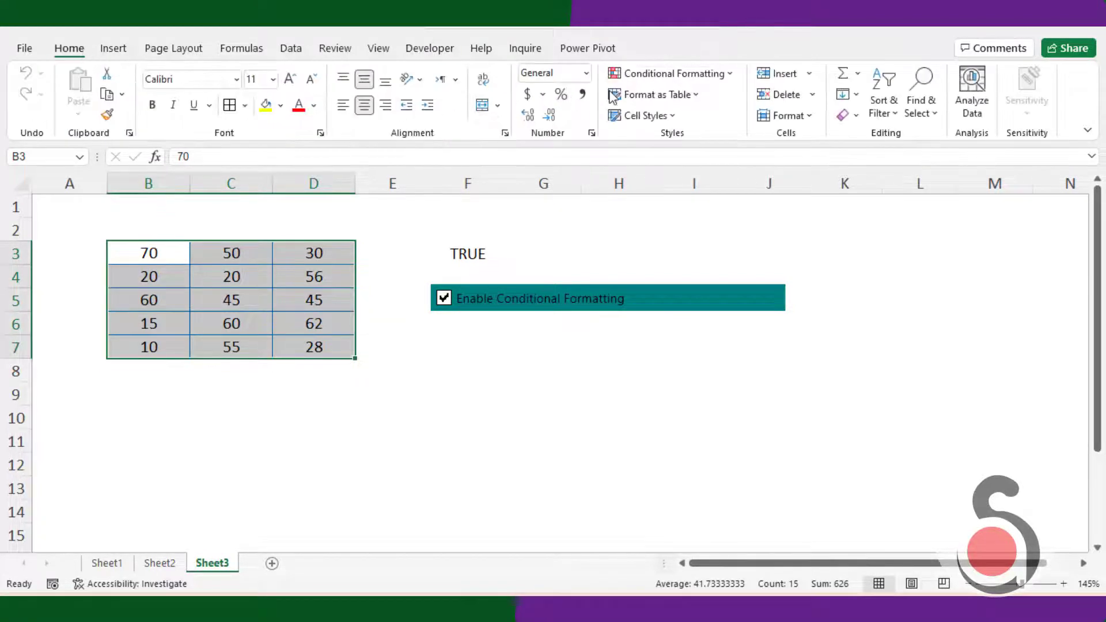
left_click(664, 74)
mouse_move(677, 186)
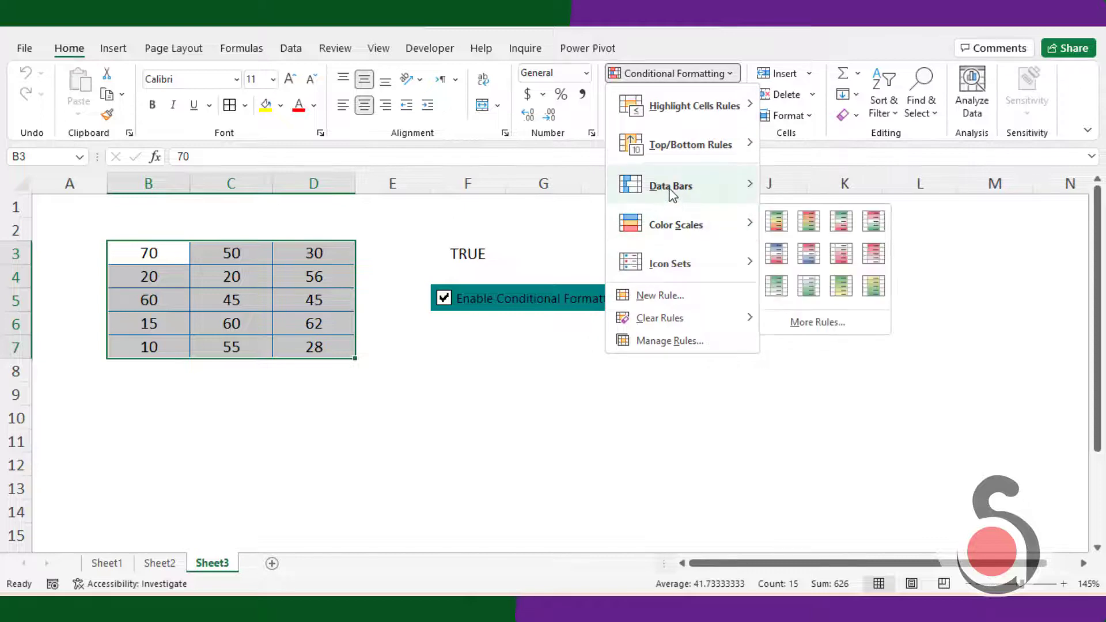
left_click(777, 205)
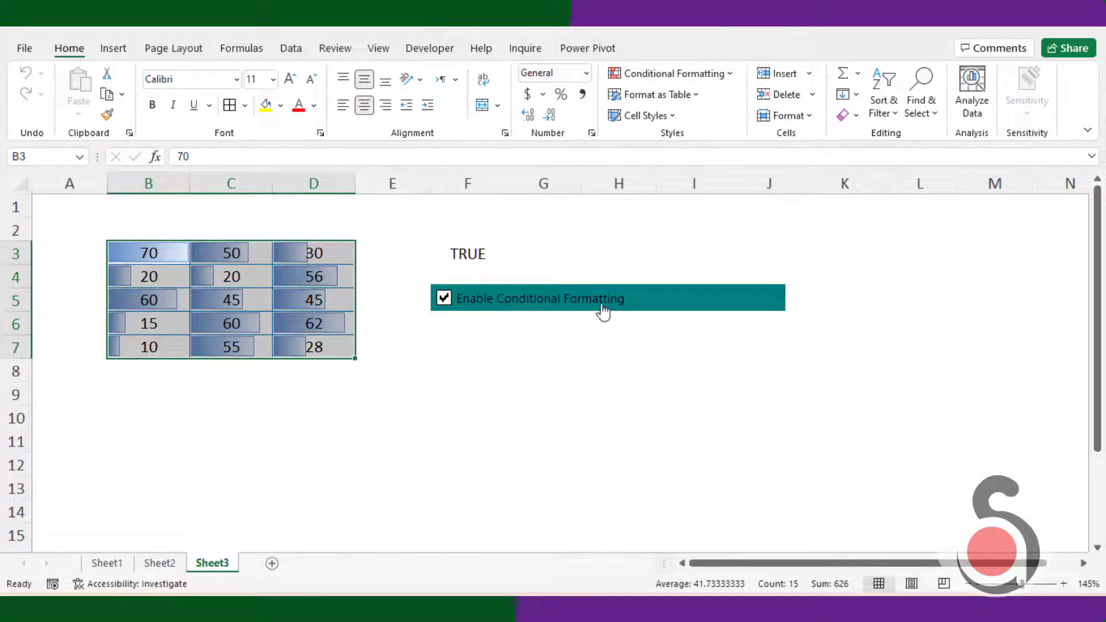
left_click(413, 377)
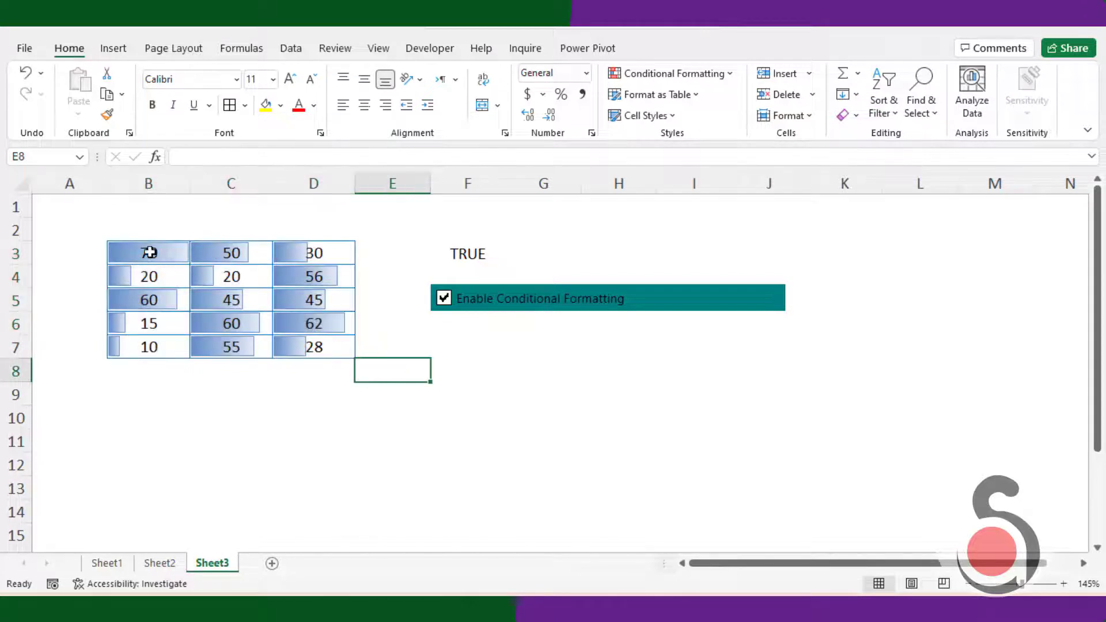
Create a 'Use a formula' rule on B3:D7 with the formula =$F$3=FALSE.
left_click_drag(148, 251, 316, 349)
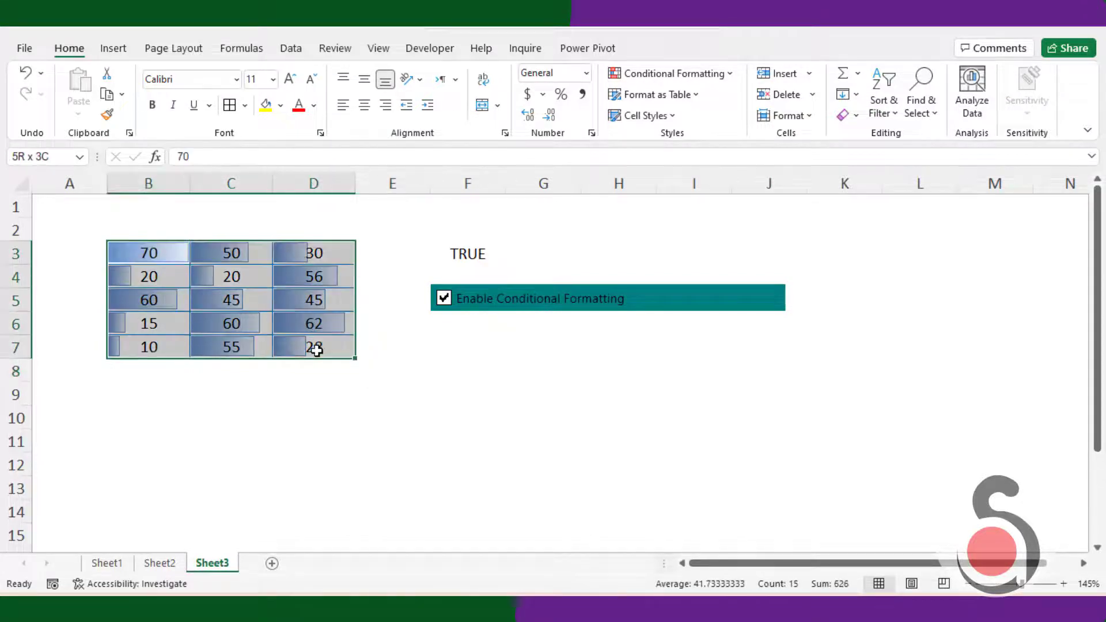
left_click(668, 77)
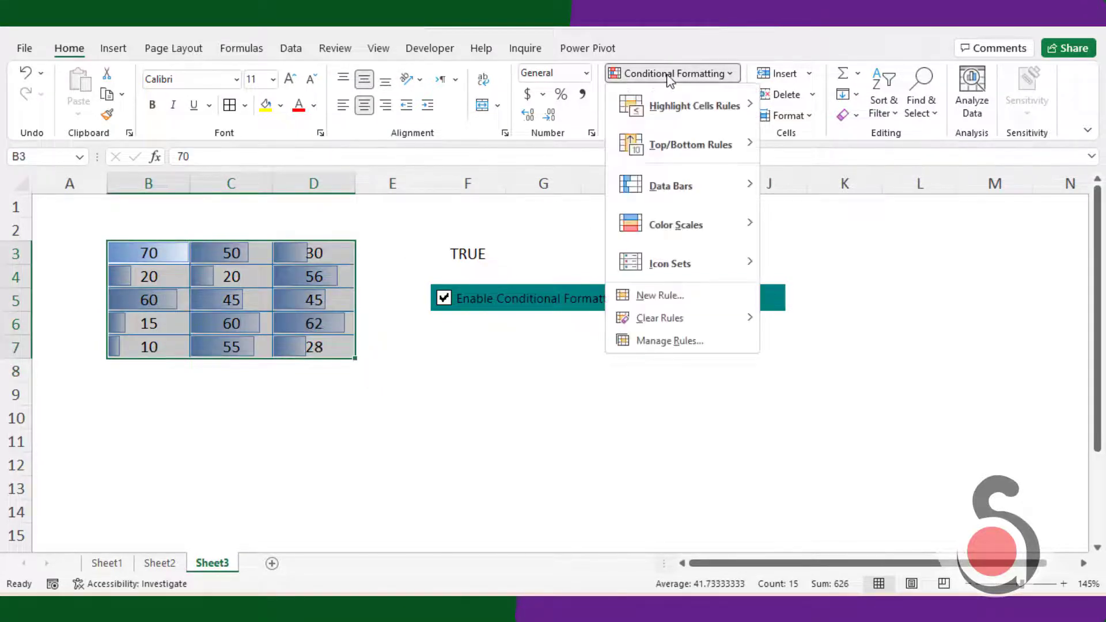
left_click(659, 294)
left_click(602, 326)
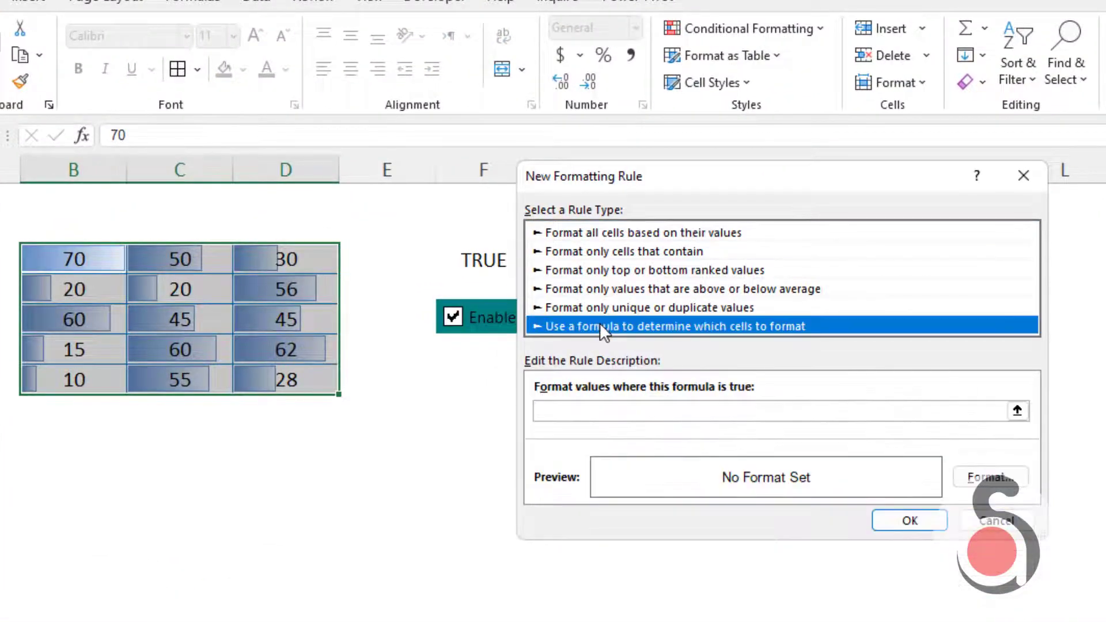
left_click_drag(685, 188, 870, 153)
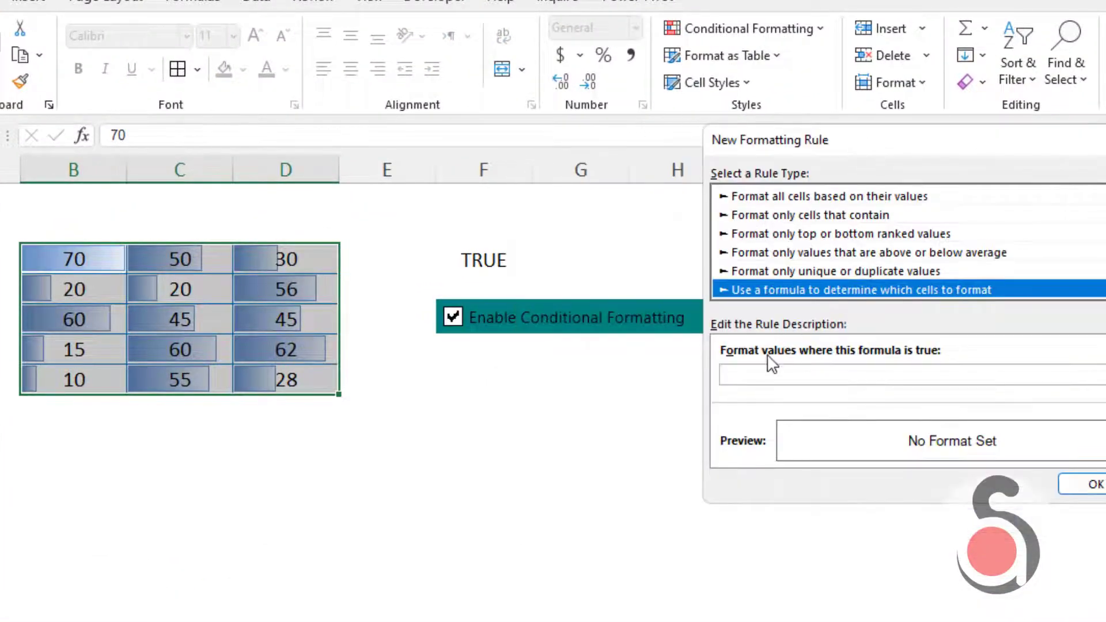
left_click(753, 375)
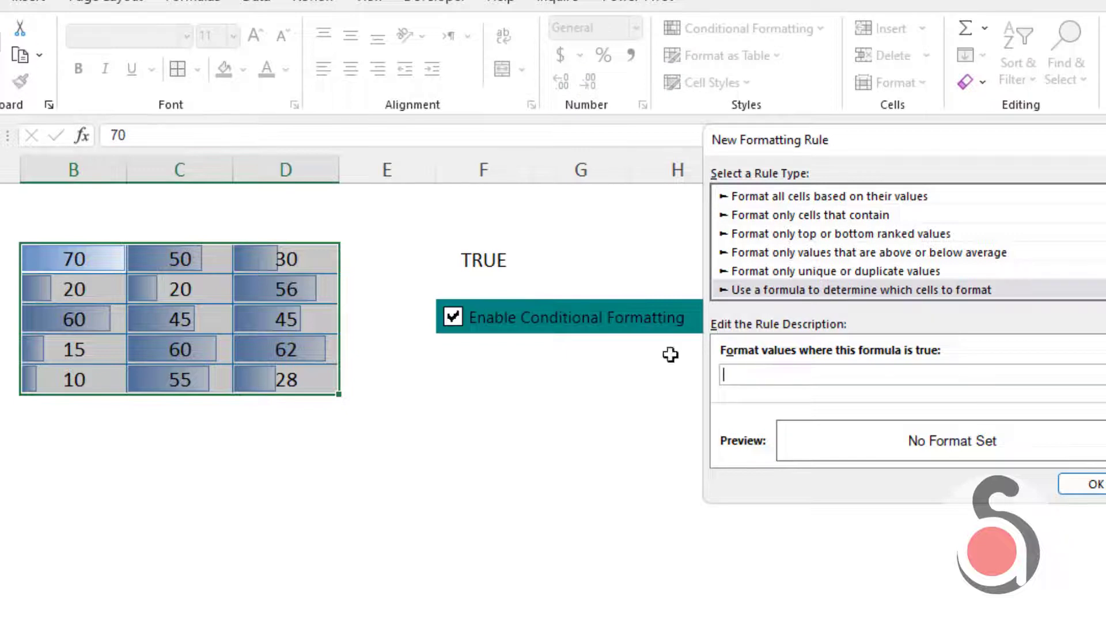
type("=")
left_click(491, 260)
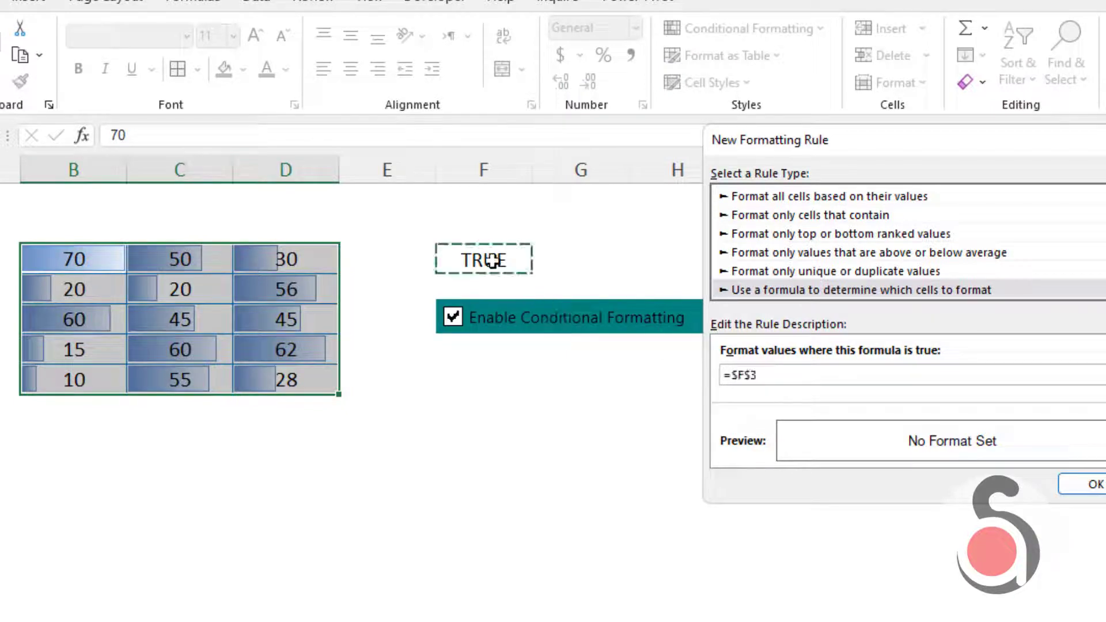
type("=FALSE")
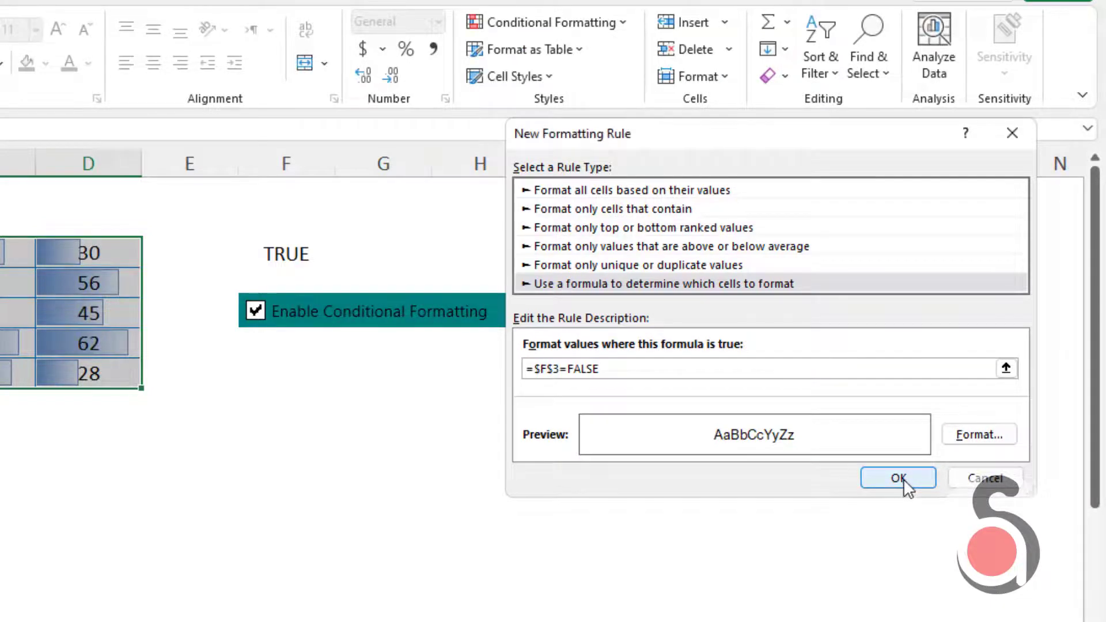
left_click(898, 478)
left_click(479, 433)
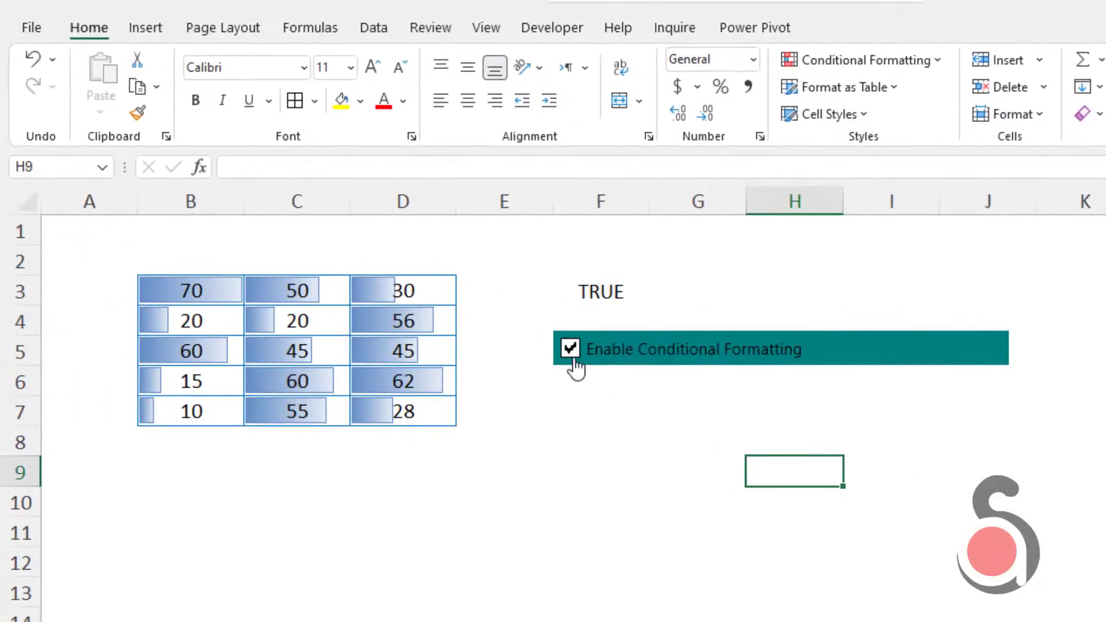
Leave the checkbox unticked so F3 reads FALSE, then select B3:D7.
left_click(571, 358)
left_click(571, 359)
left_click(572, 358)
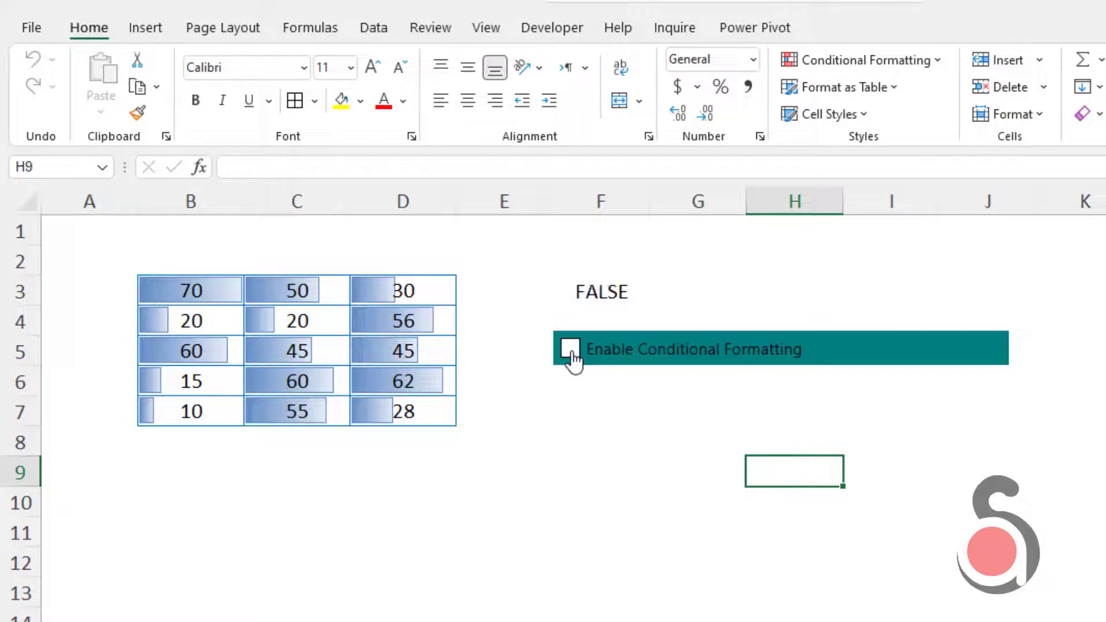
left_click_drag(155, 296, 396, 405)
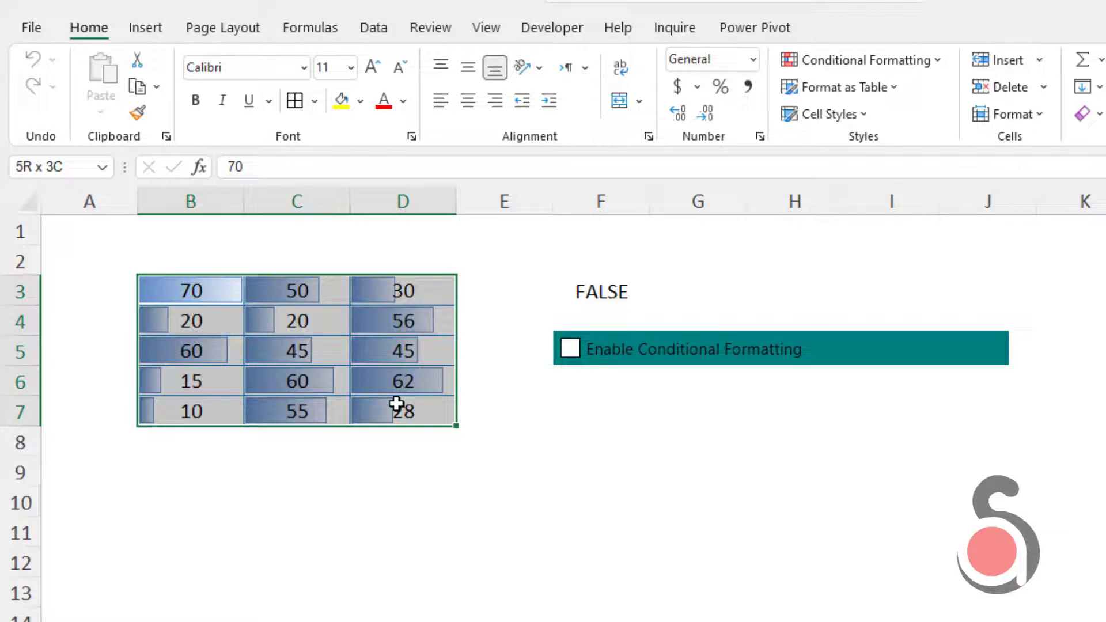
Enable Stop If True on the =$F$3=FALSE rule in Manage Rules and apply it.
left_click_drag(396, 405, 396, 405)
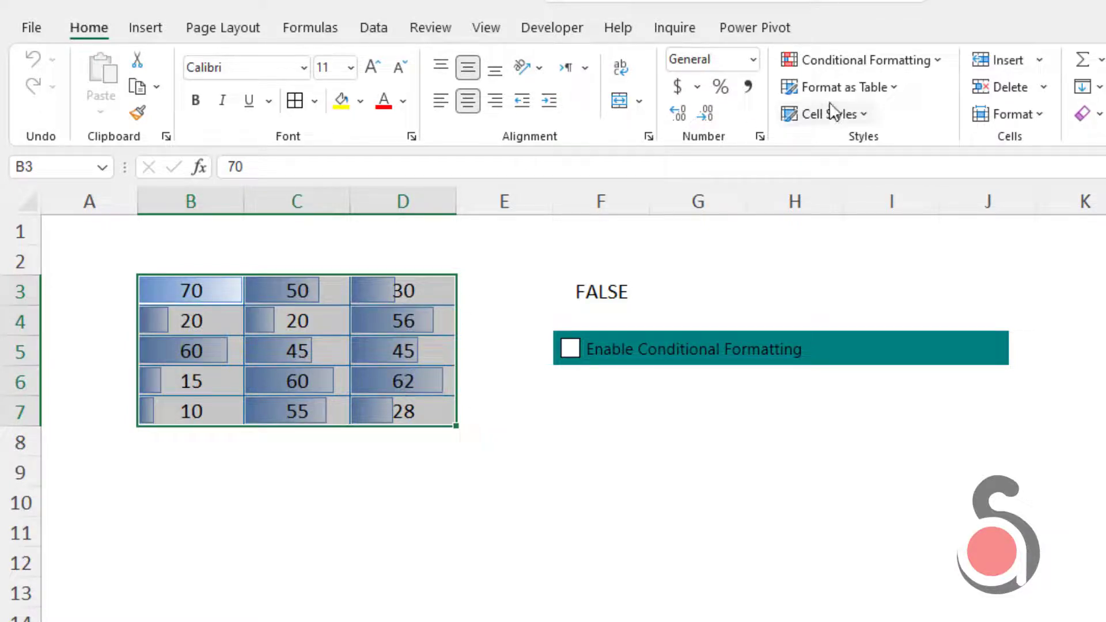
left_click(858, 58)
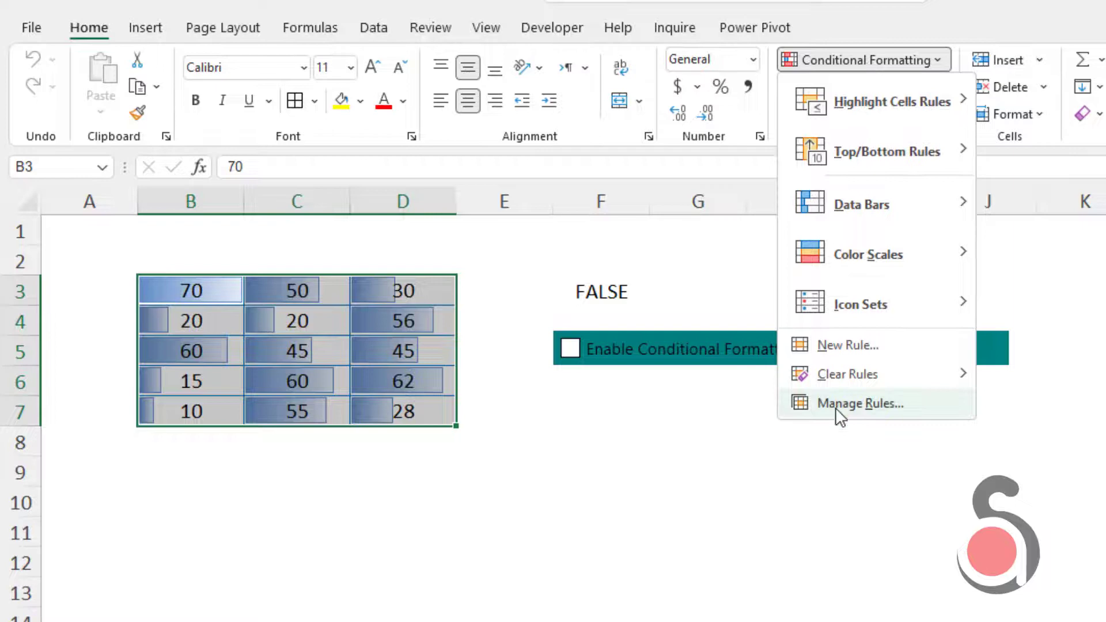
left_click(854, 404)
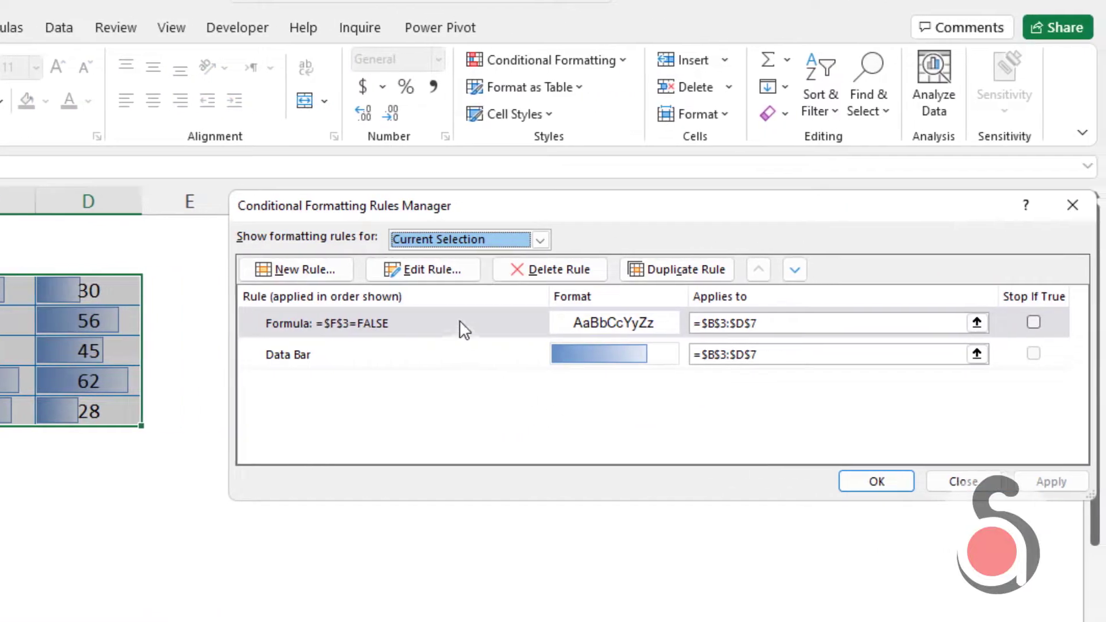
left_click(596, 323)
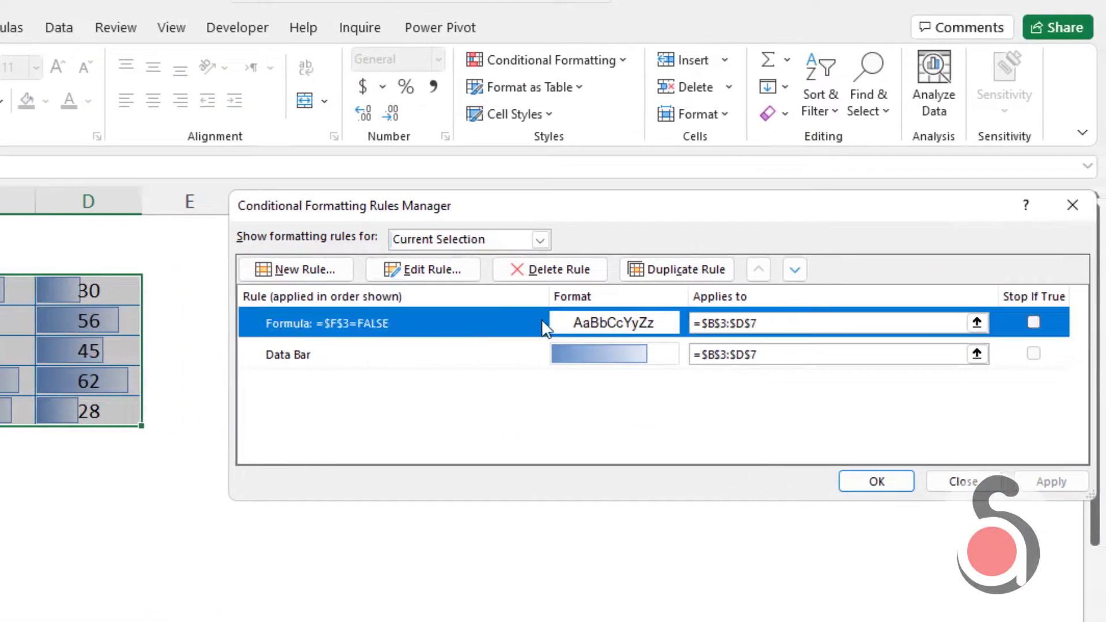
left_click(1034, 322)
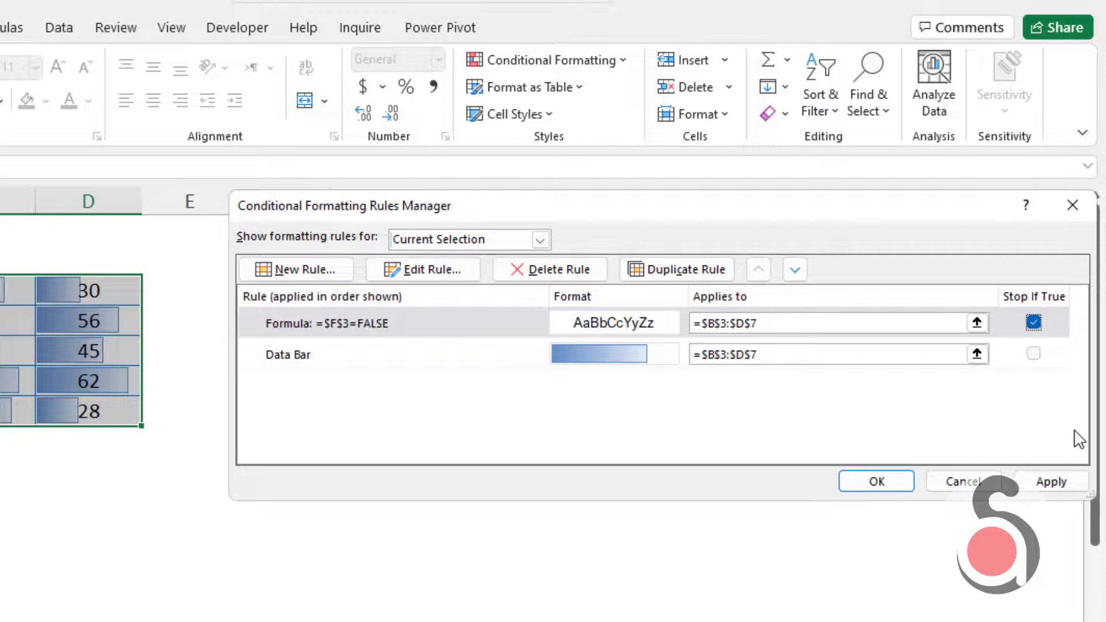
left_click(1057, 487)
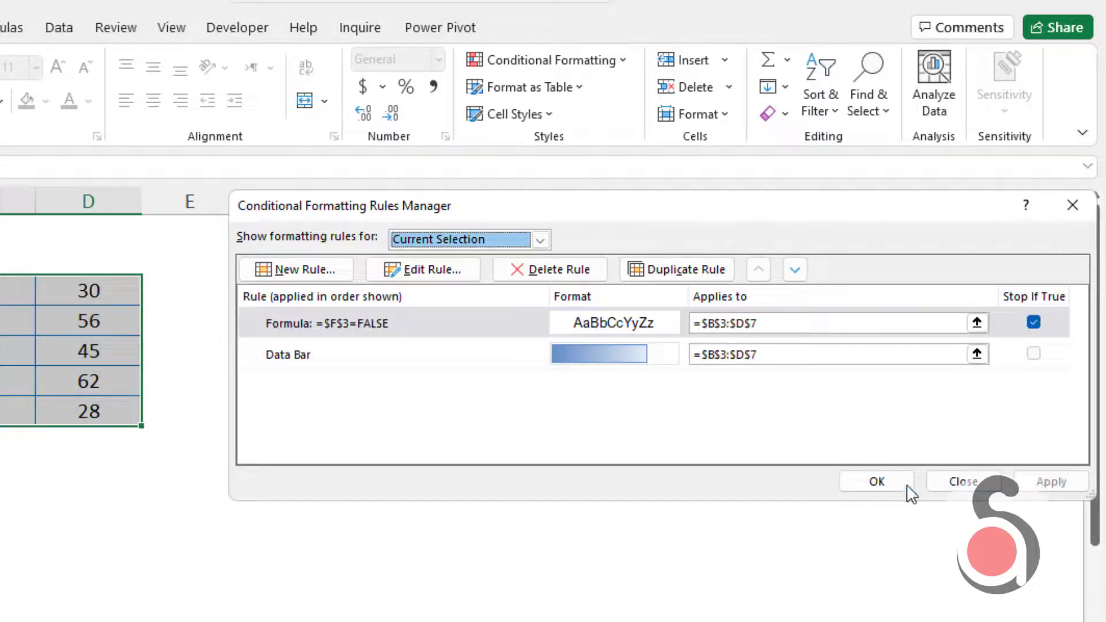
Keep the rule changes and test the checkbox, leaving it ticked so the B3:D7 data bars show.
left_click(881, 487)
left_click(685, 501)
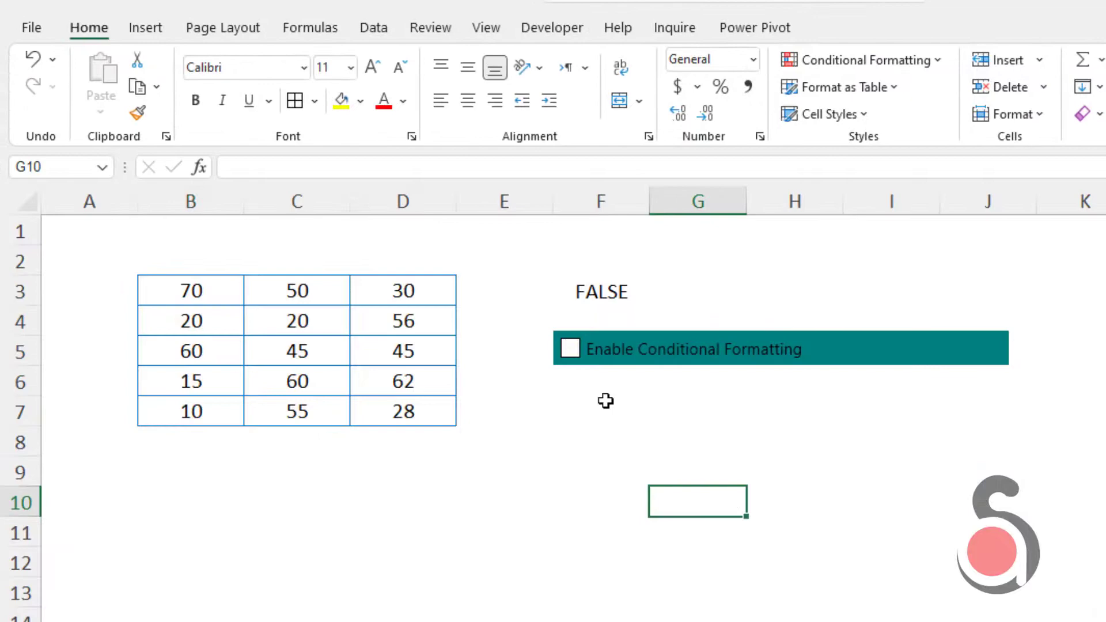
left_click(572, 350)
left_click(574, 360)
left_click(577, 371)
left_click(588, 410)
Move the checkbox control back up onto row 3, covering cell F3.
right_click(590, 362)
key("Escape")
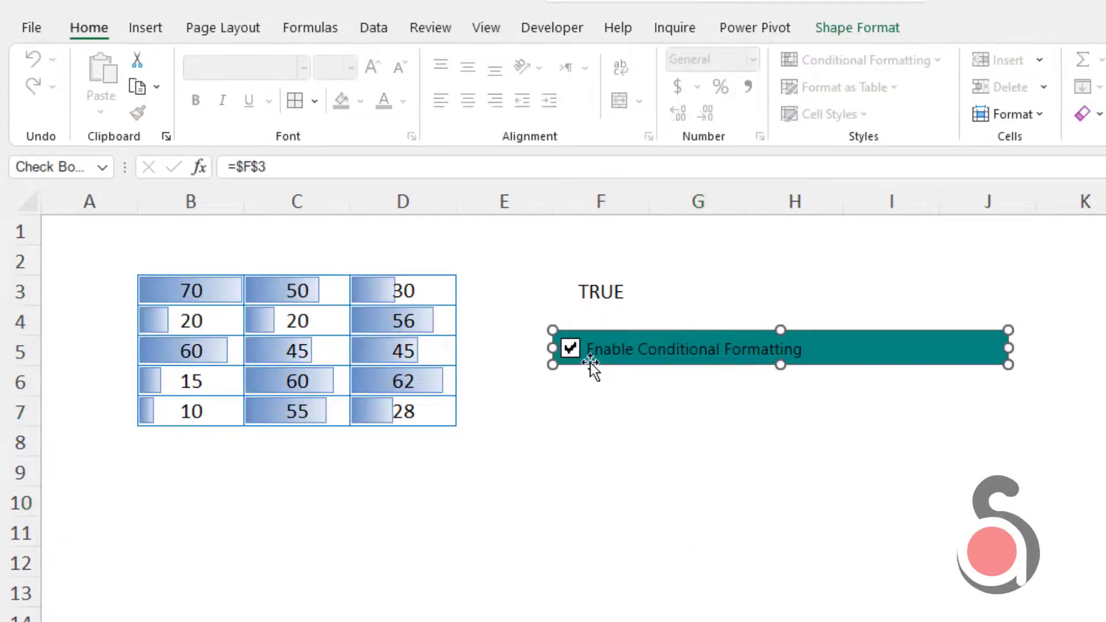
left_click_drag(590, 362, 593, 308)
left_click(599, 349)
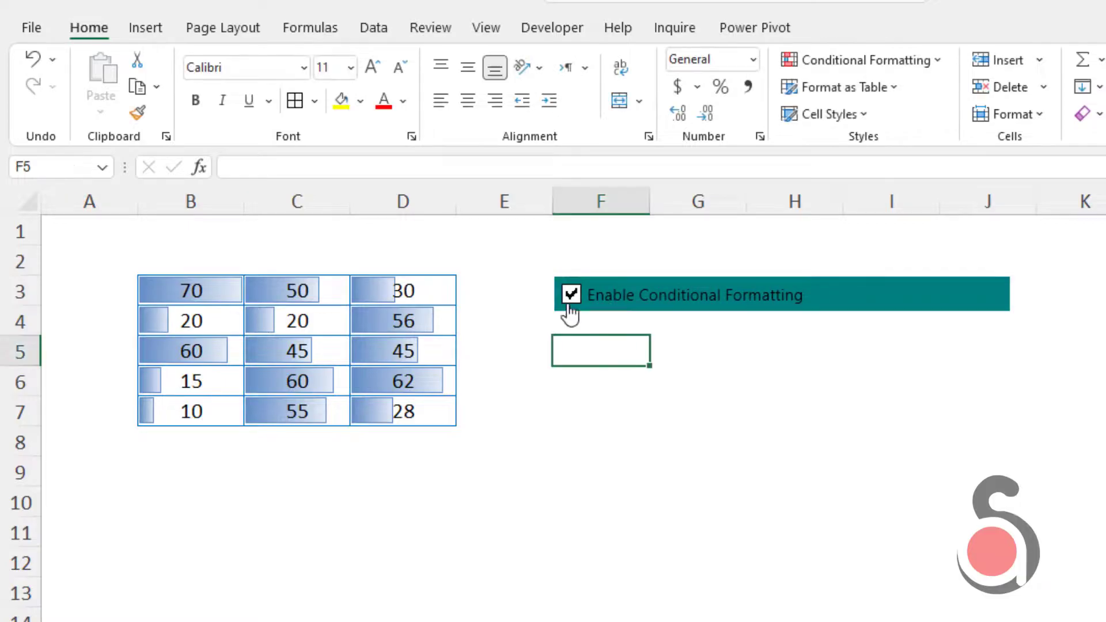